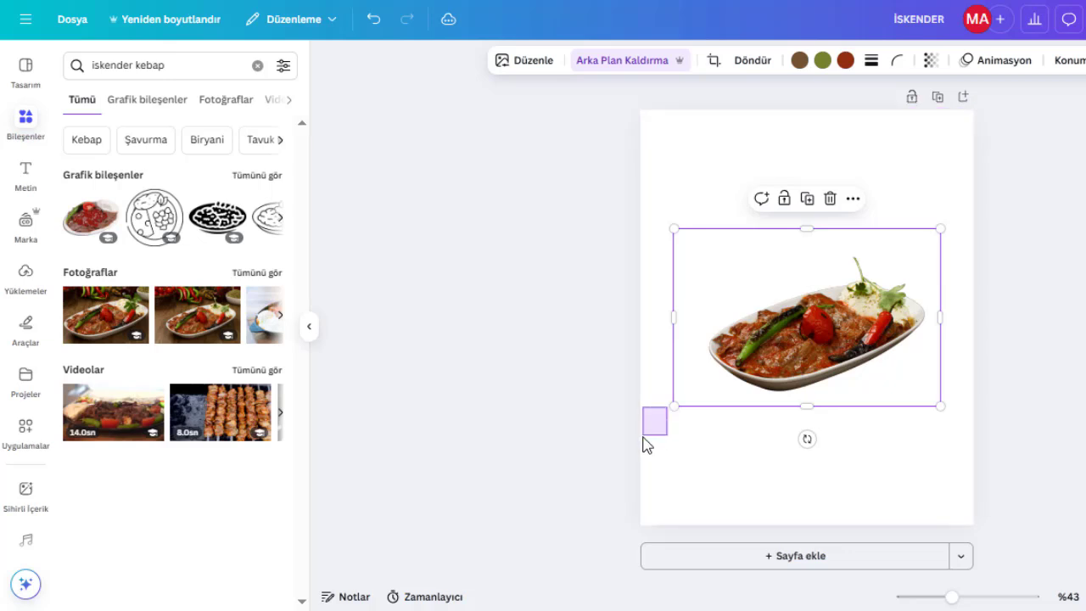
Enlarge the kebab plate image from its corner and trim its left and right edges.
click(682, 405)
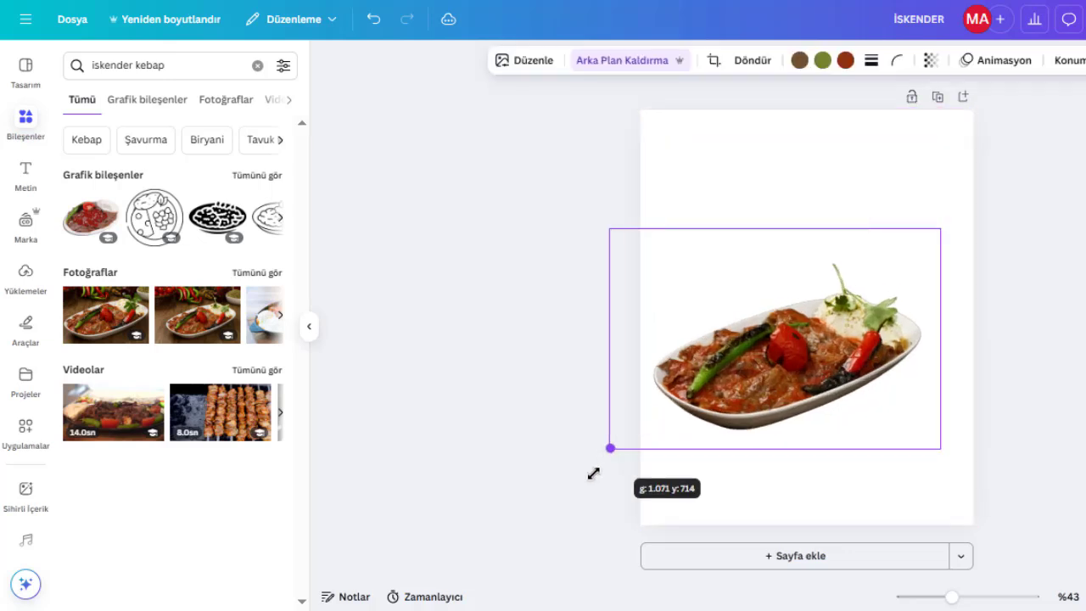
drag(766, 267, 763, 264)
drag(762, 465, 766, 452)
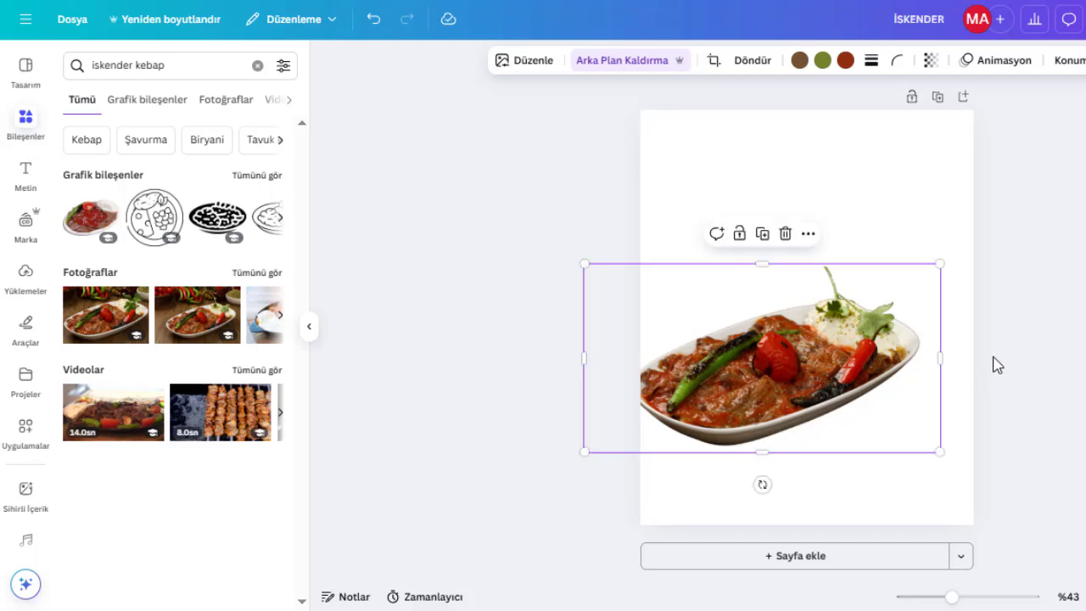
drag(942, 364, 922, 358)
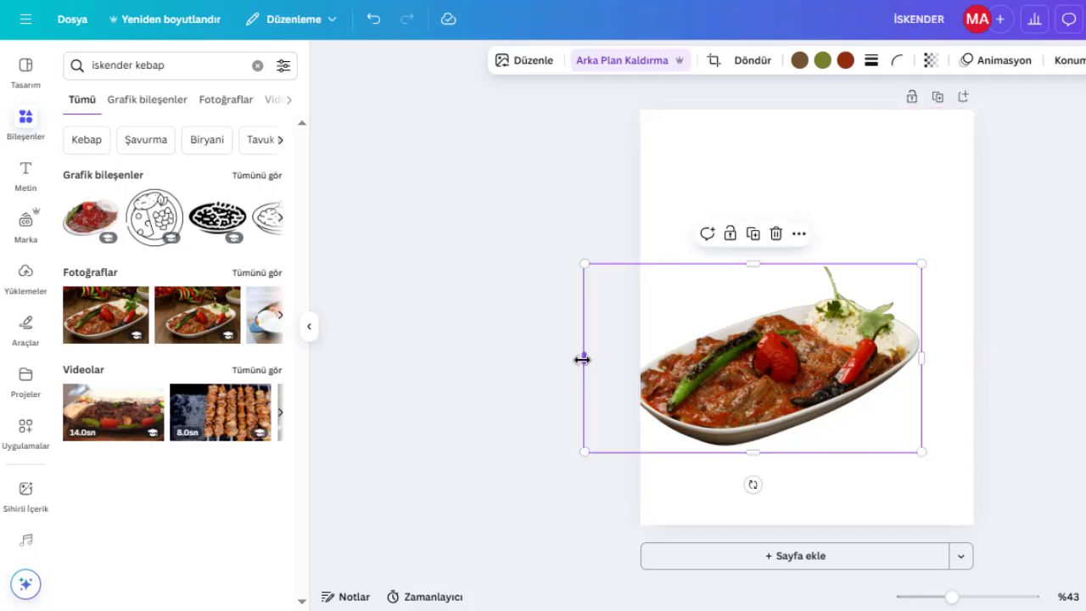
drag(582, 360, 620, 360)
Move the plate image to the bottom-right corner of the page and rotate it about -17°.
drag(734, 376, 827, 461)
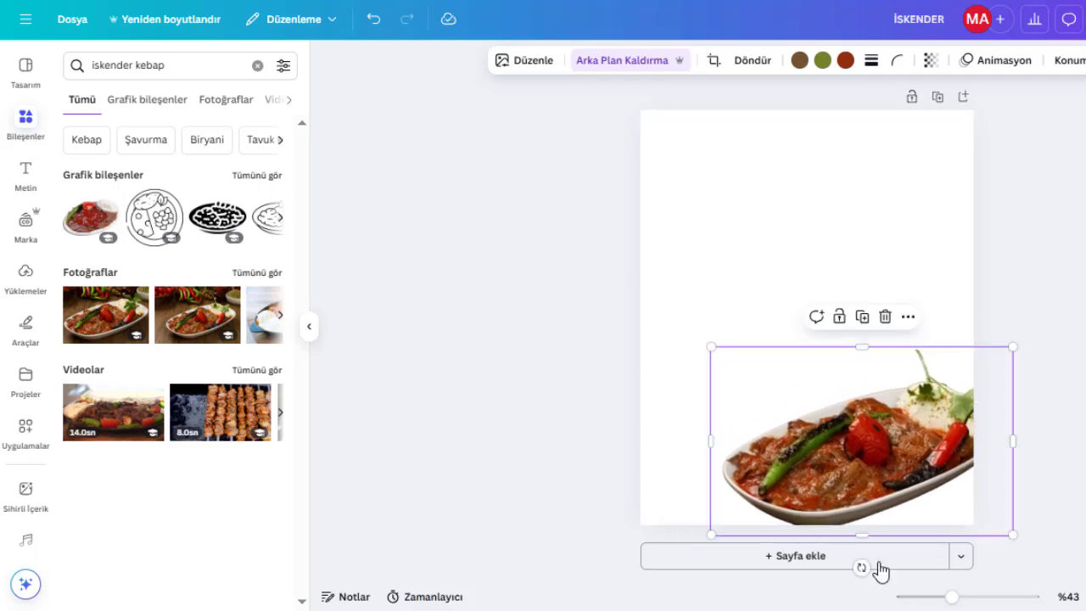
drag(860, 567, 906, 583)
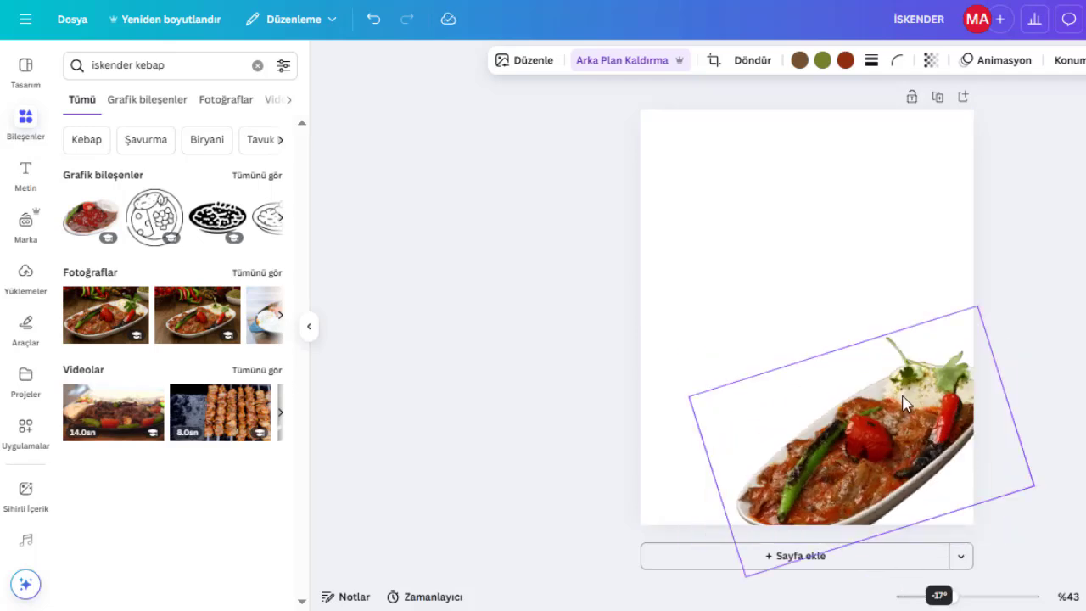
drag(905, 395, 933, 413)
click(1071, 405)
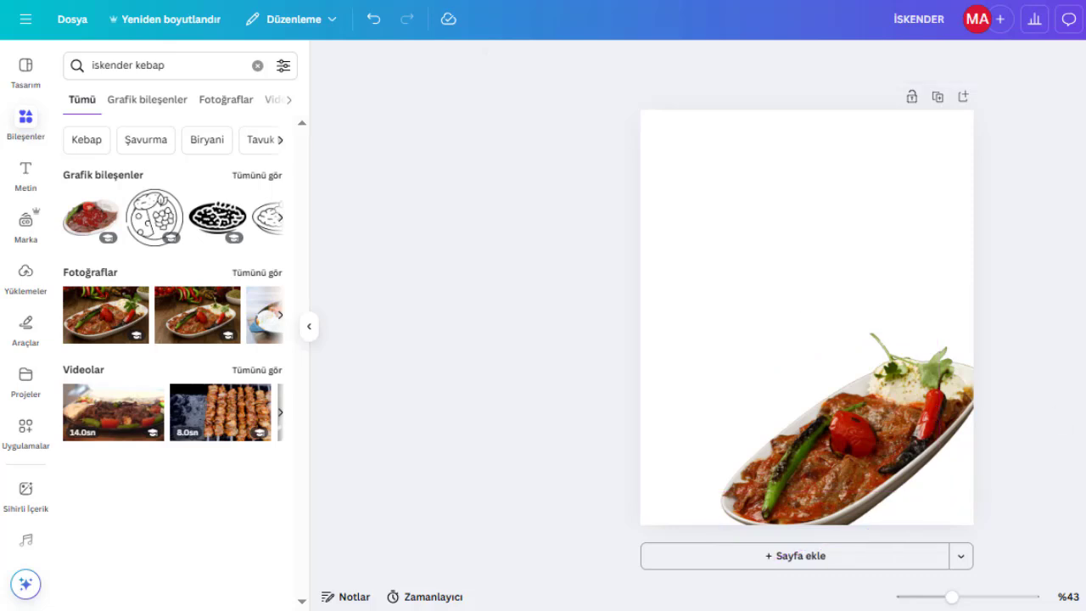
Add a dark textured graphic from a 'siyah arka plan' element search and send it to the back.
click(257, 65)
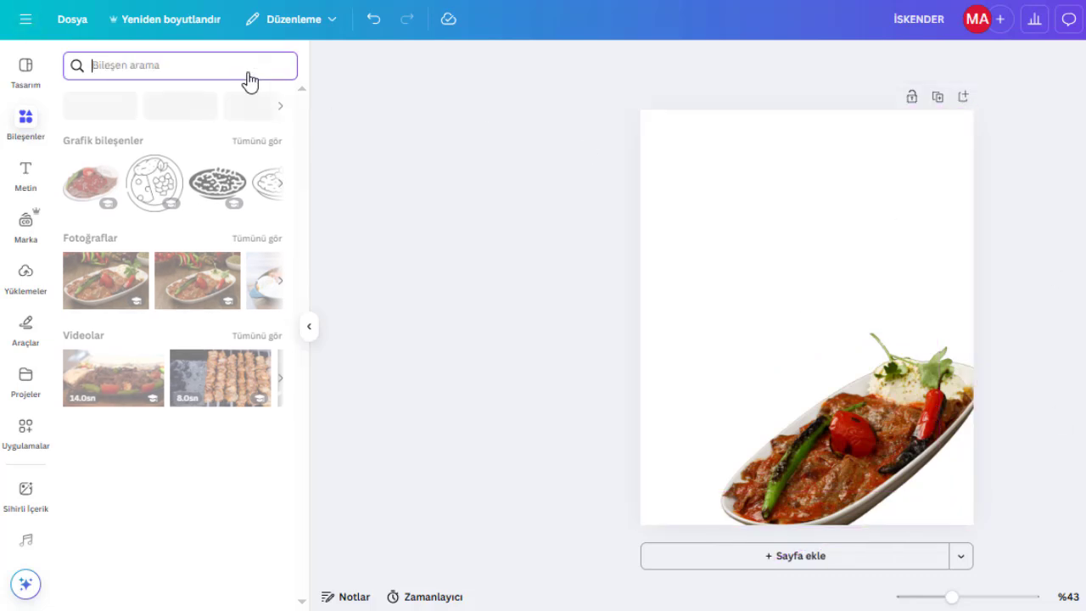
text(siya)
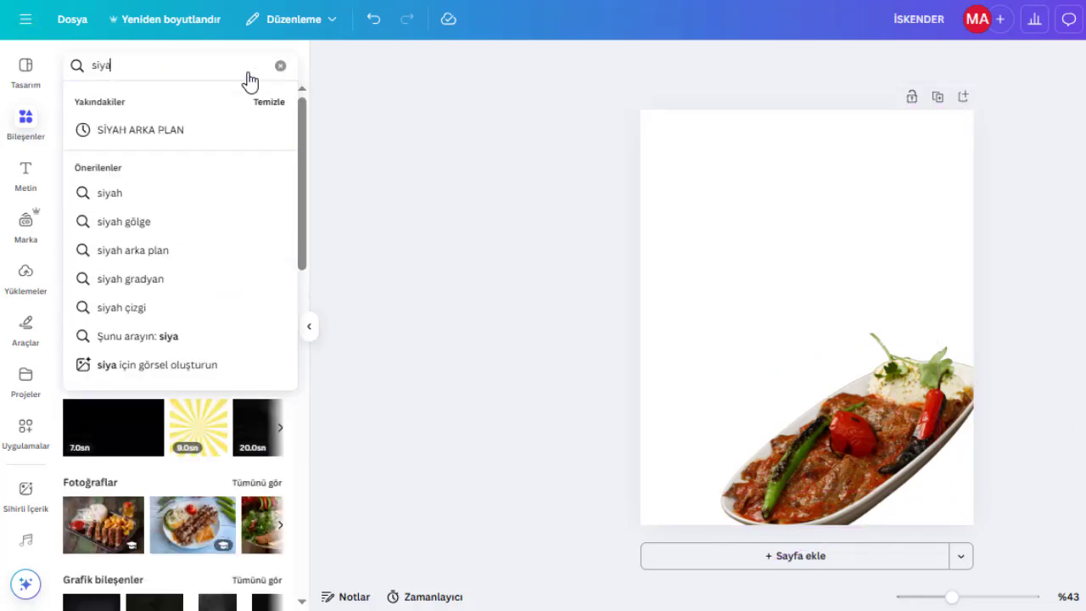
text(h arka plan)
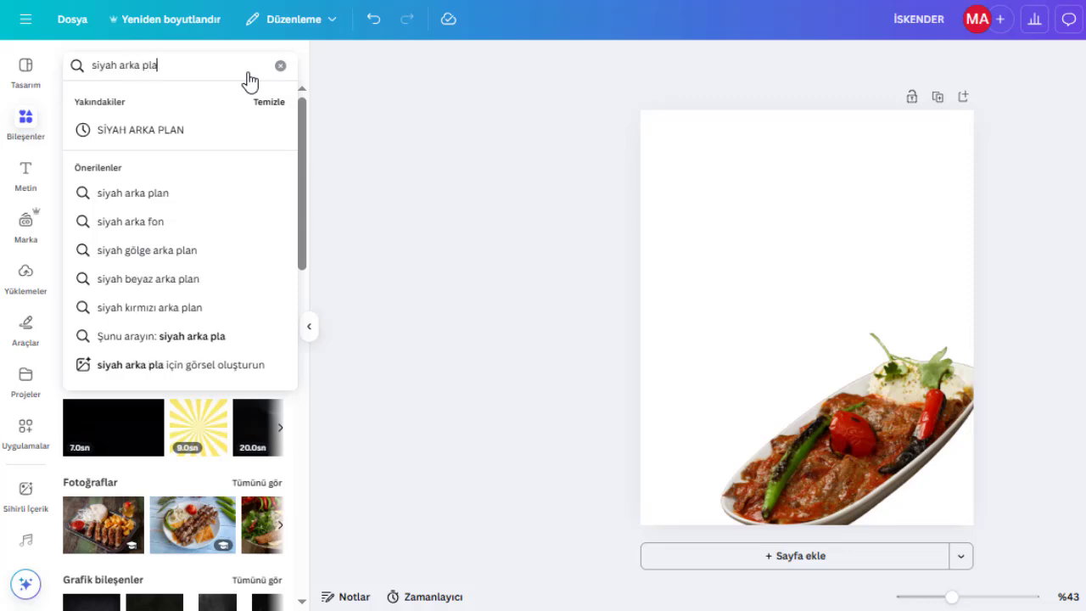
key(Return)
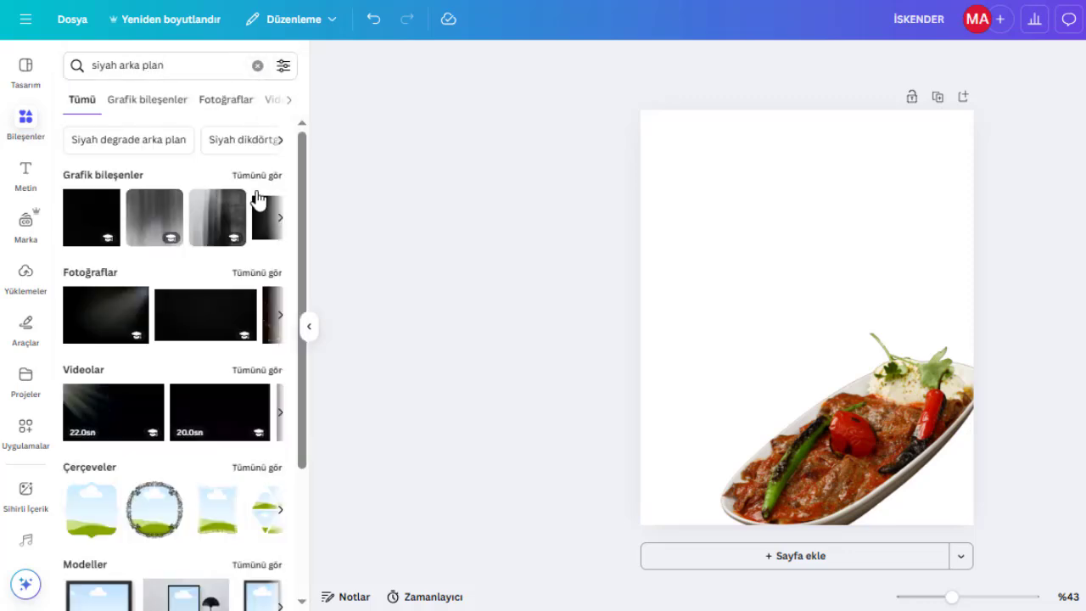
click(257, 178)
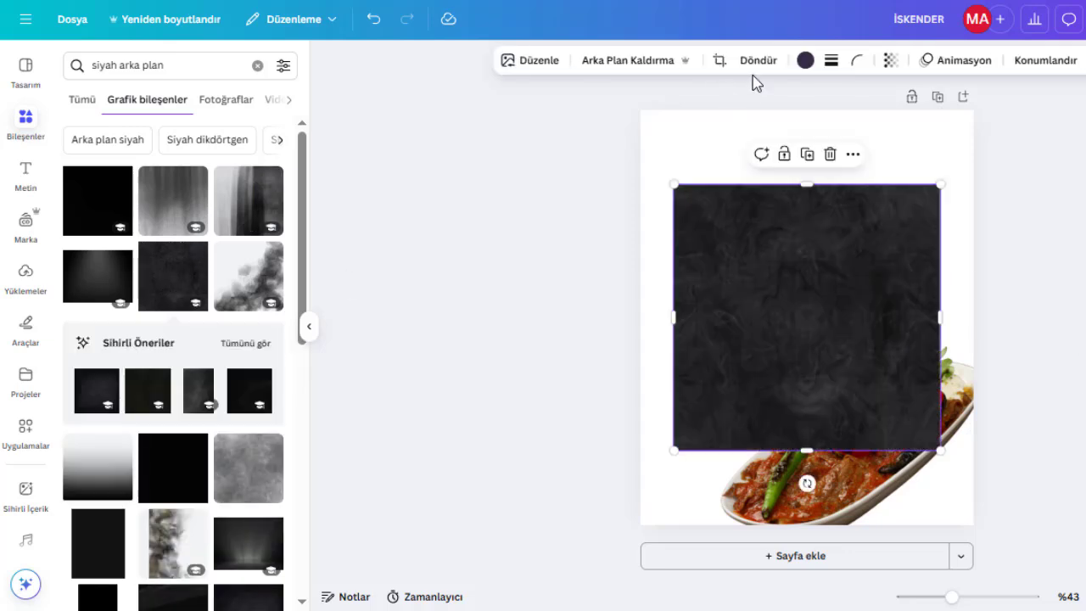
click(1041, 61)
click(245, 169)
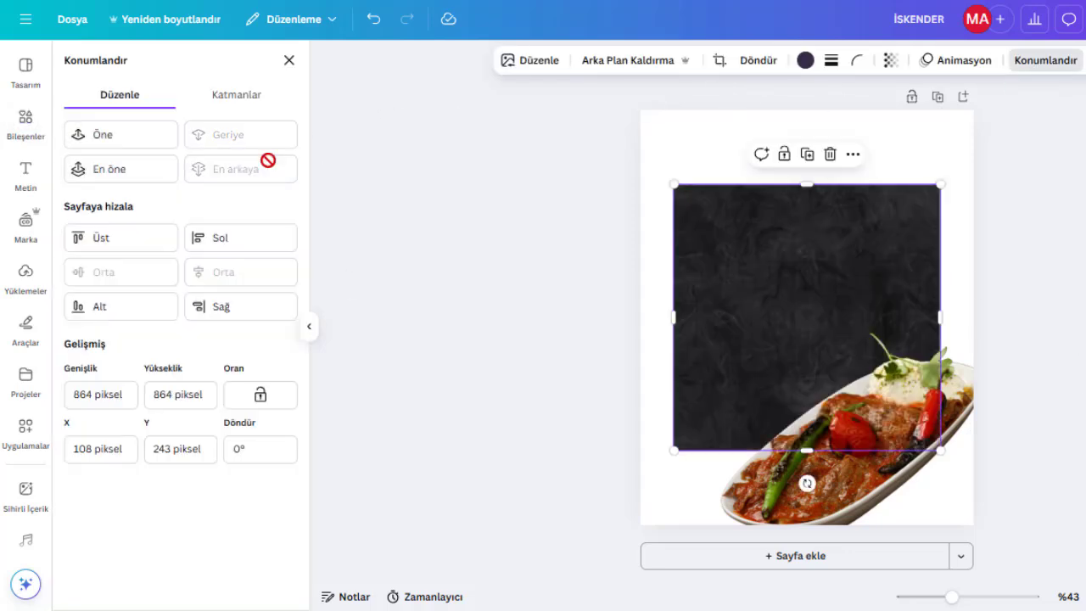
Stretch the dark texture so it covers the whole page.
drag(674, 184, 589, 104)
drag(939, 449, 1017, 528)
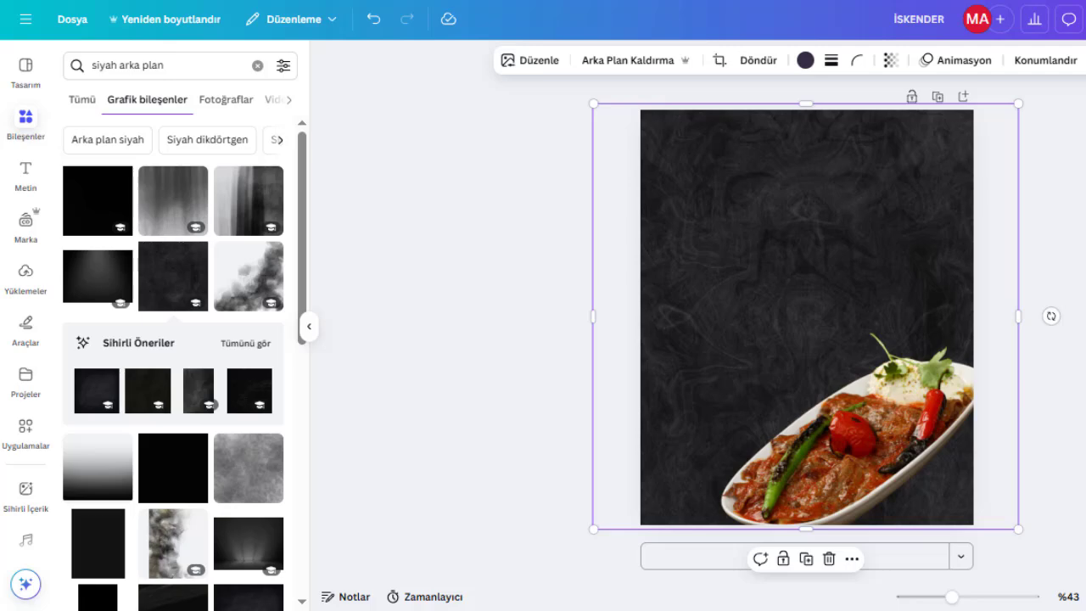
key(Escape)
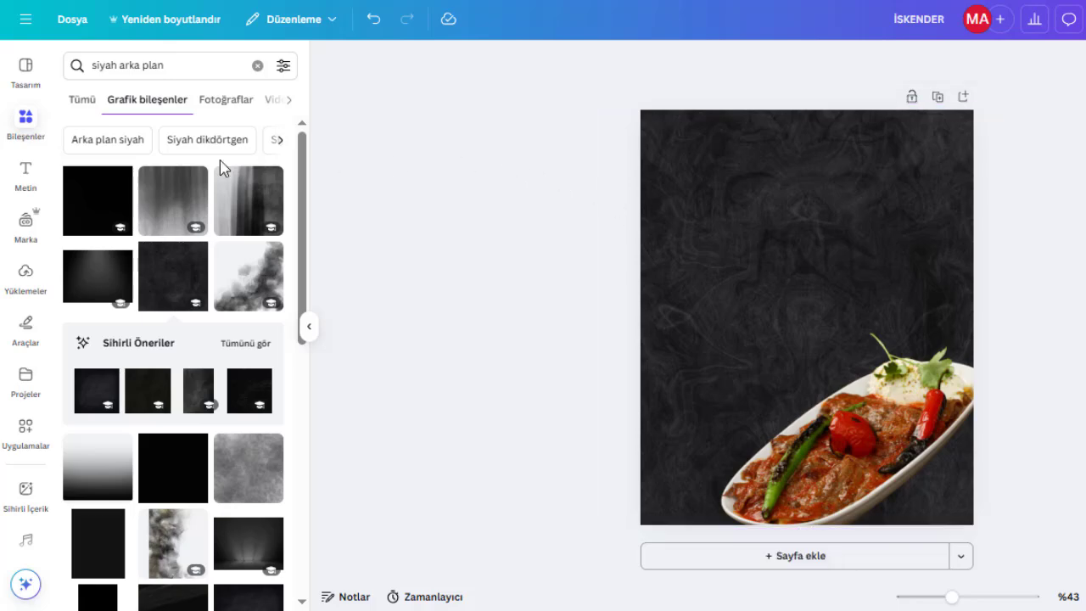
Add a heading text box reading 'İSKENDER'.
click(11, 180)
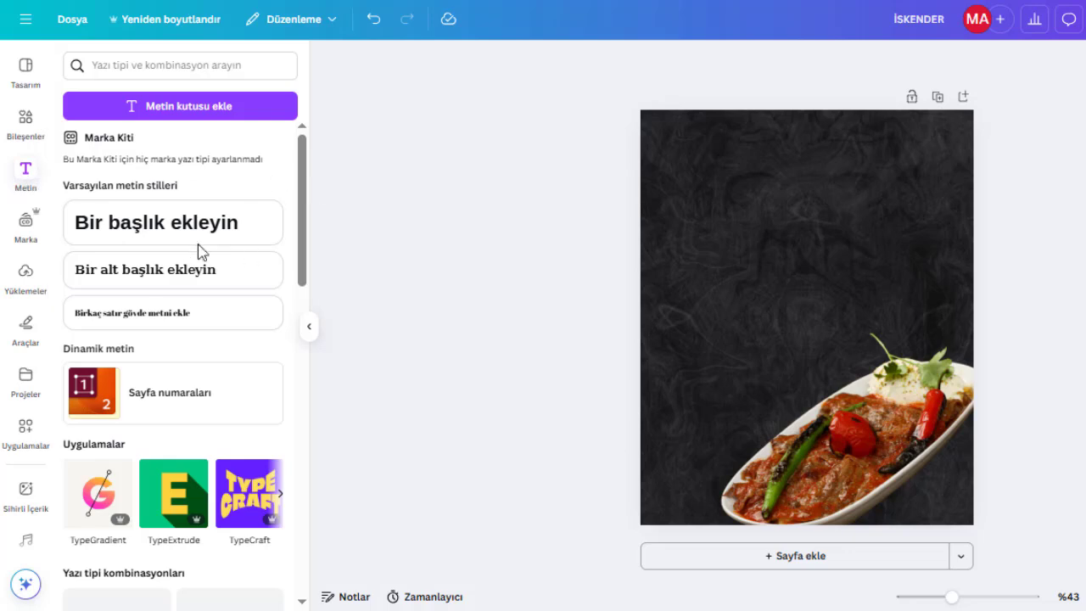
click(288, 231)
text(İSK)
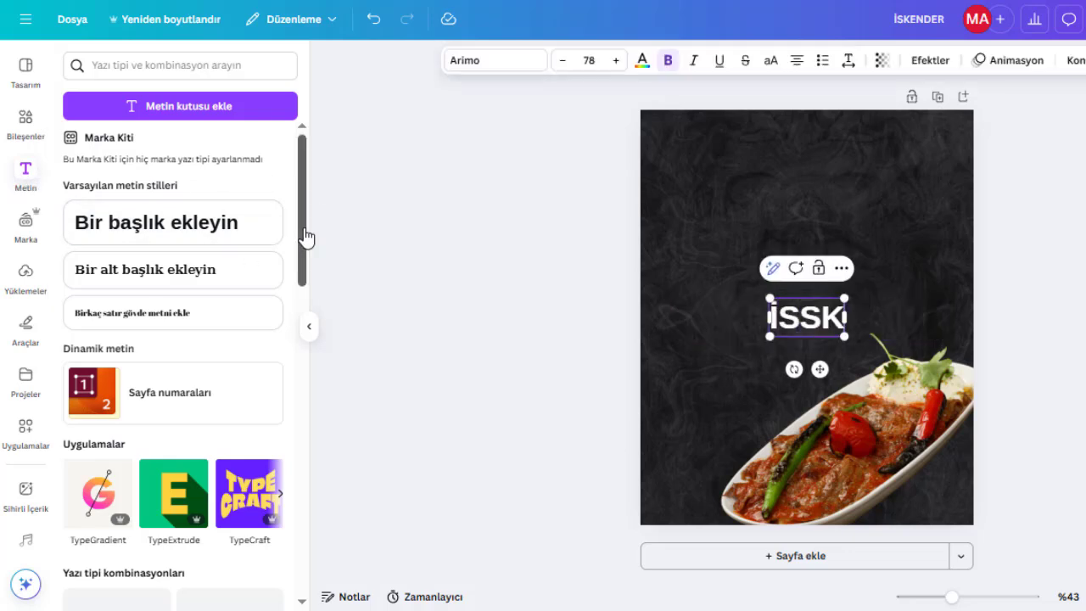
key(BackSpace)
text(KENDER)
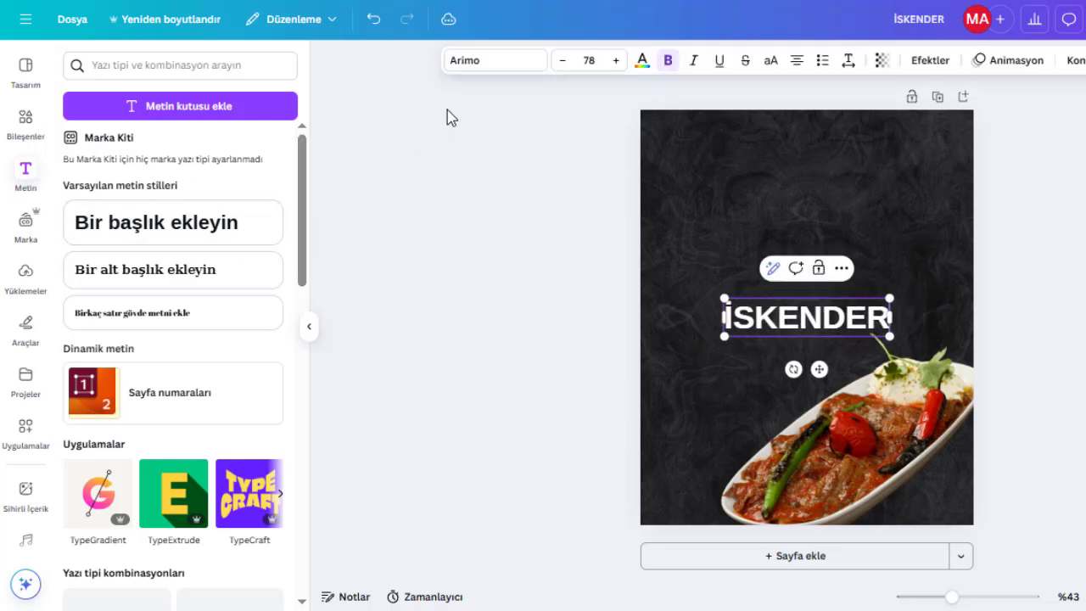
Move the İSKENDER heading near the top of the page and change its font to TAN Jambore.
click(801, 325)
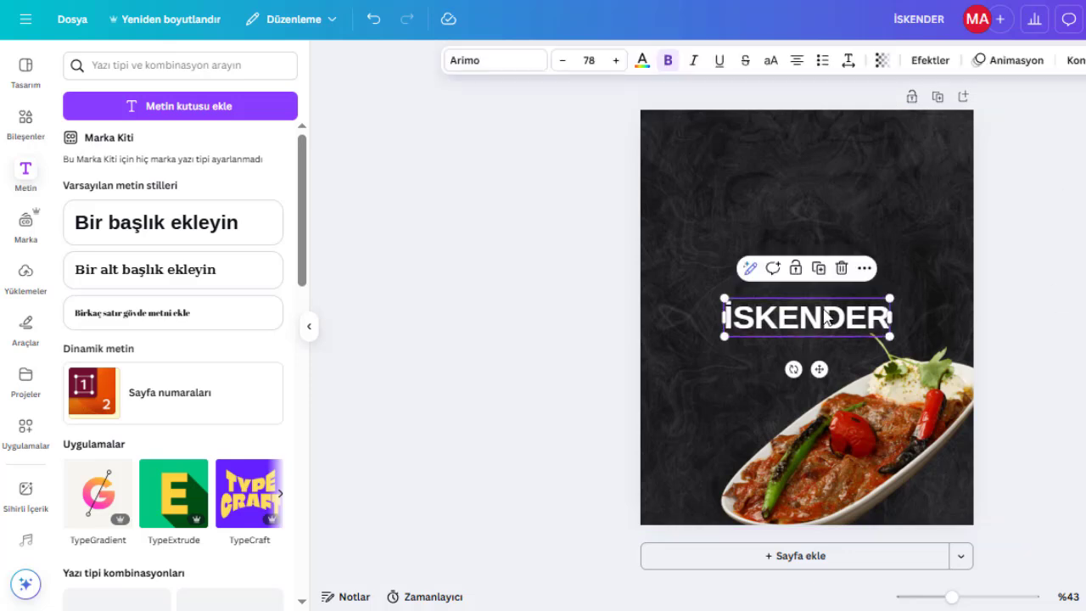
drag(823, 314, 829, 199)
click(502, 61)
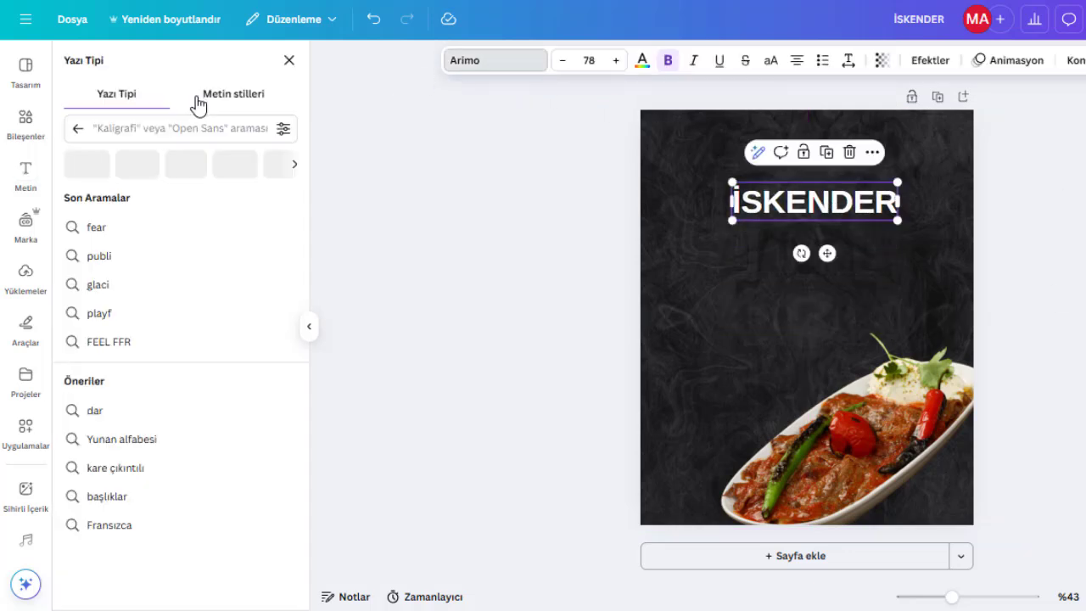
click(145, 121)
text(TAN )
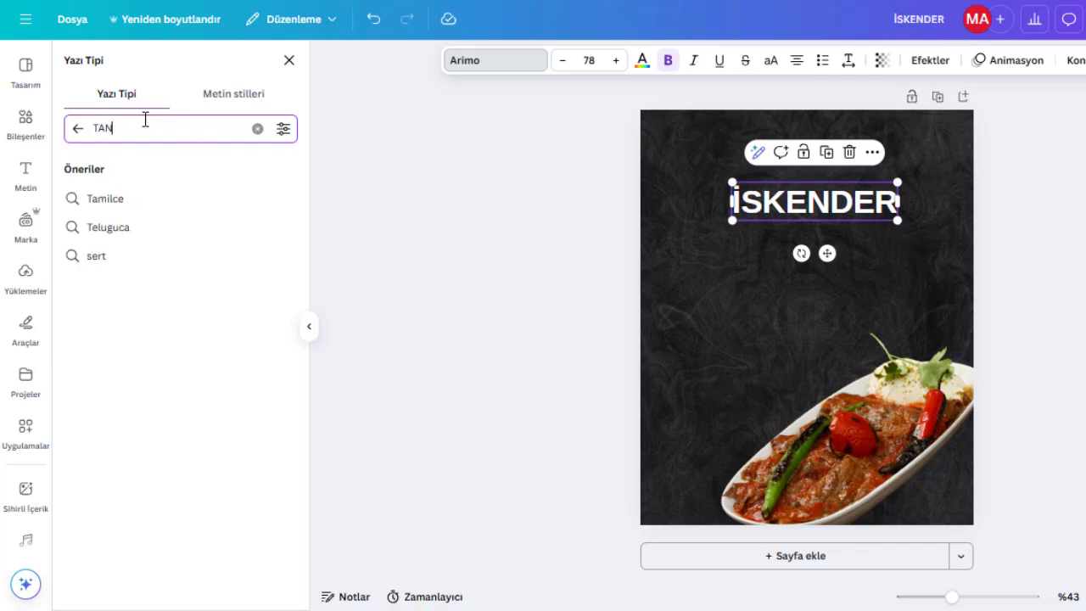
text(JAM)
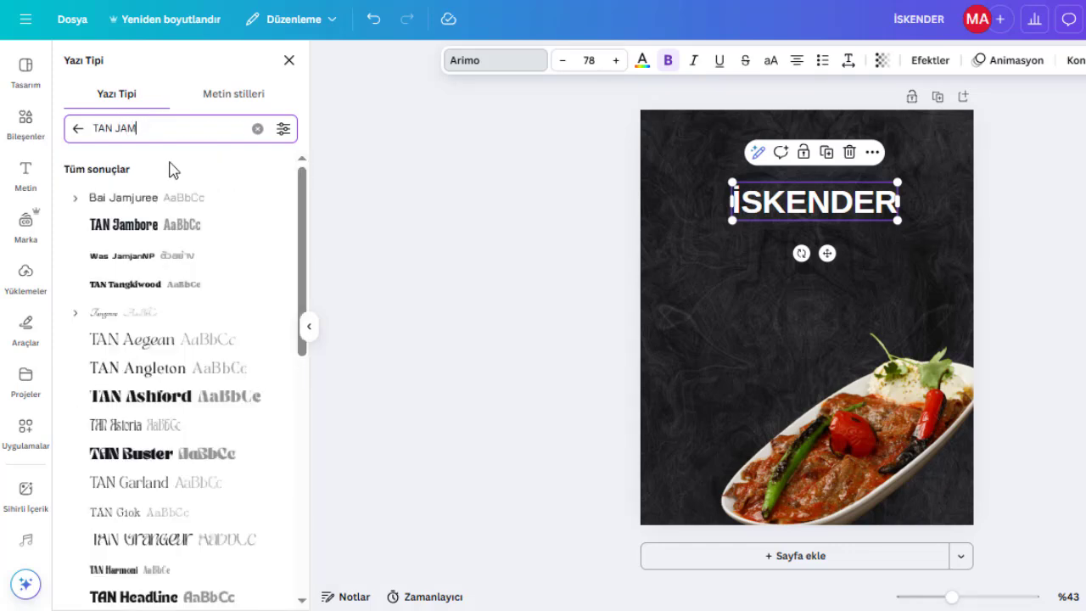
click(175, 232)
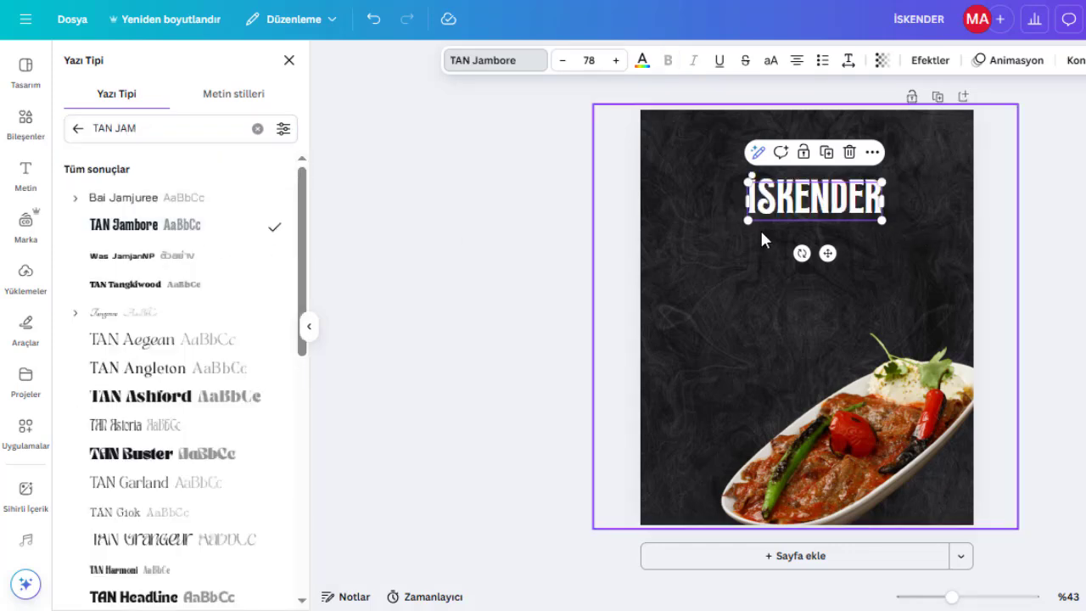
Enlarge the İSKENDER heading to size 107 and colour it with the beige tone from the photo colours.
drag(745, 223, 792, 217)
click(644, 63)
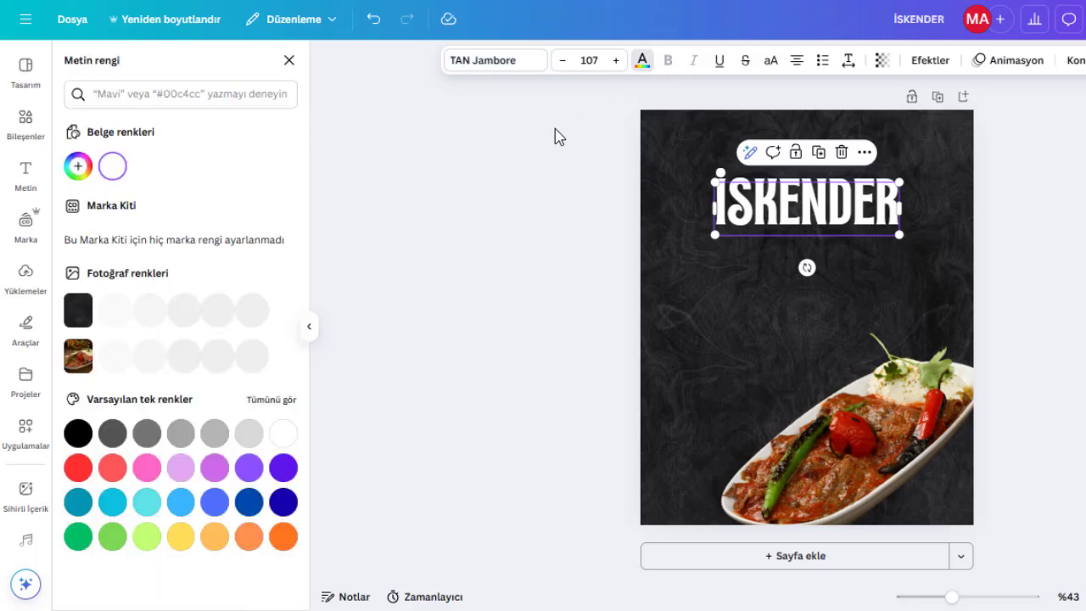
click(249, 348)
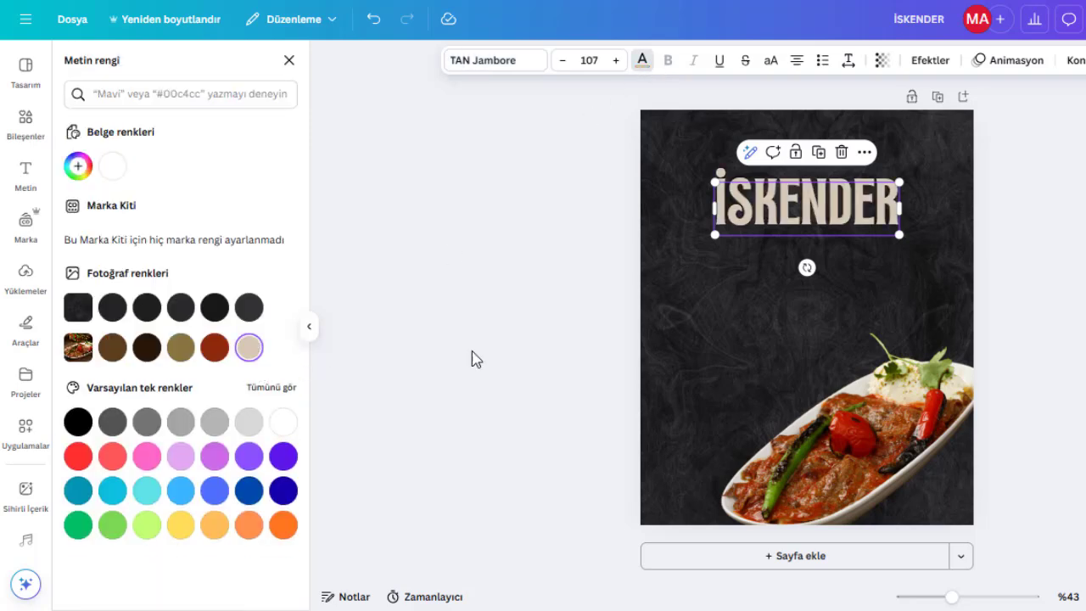
Add a second heading text box reading 'TEREYAĞLI'.
click(25, 174)
click(203, 225)
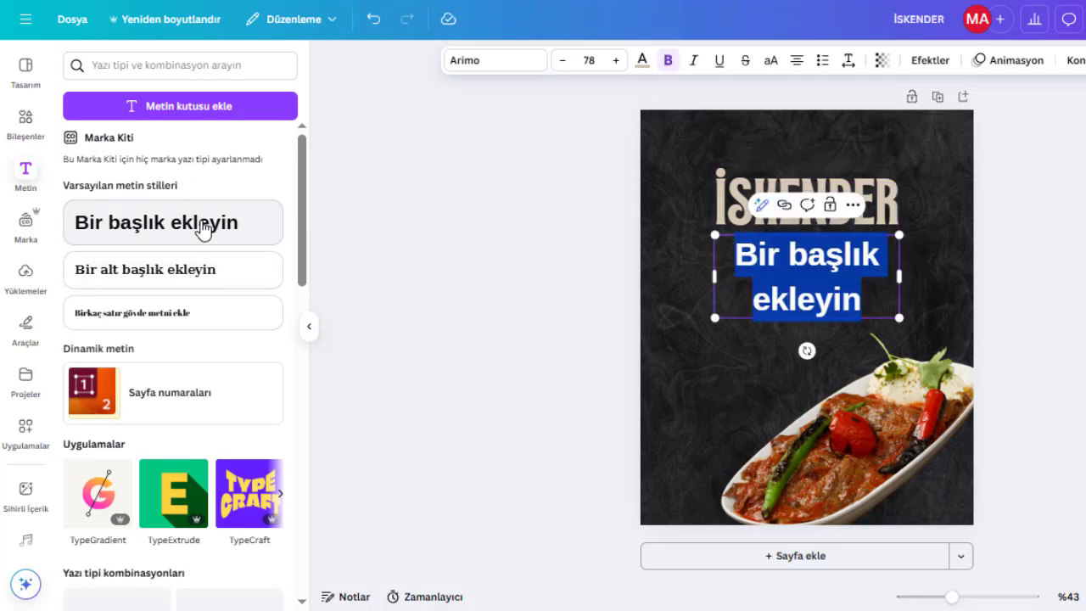
text(te)
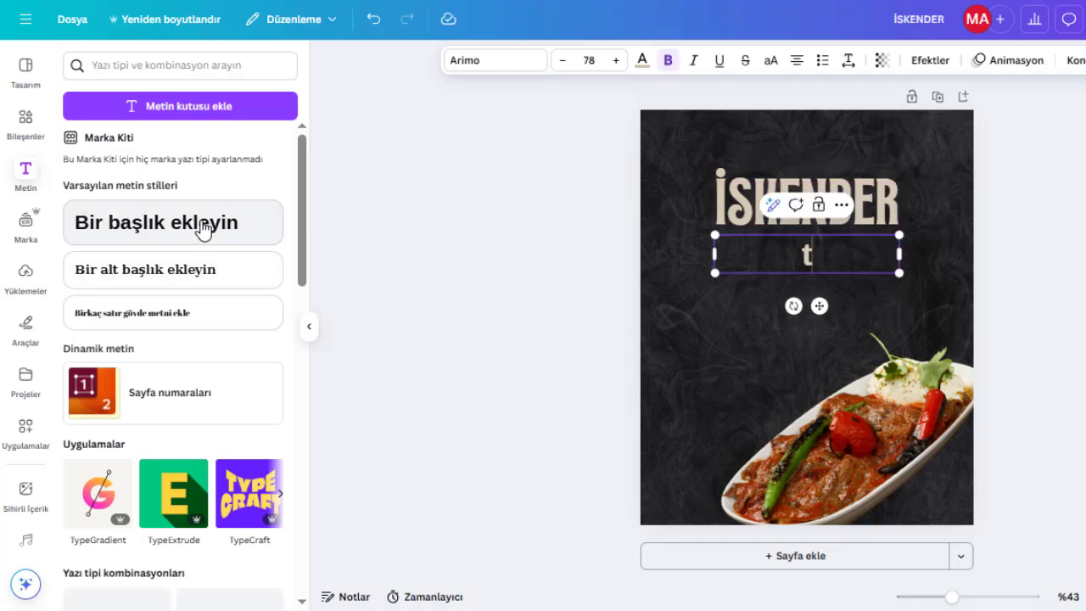
key(BackSpace)
text(TERE)
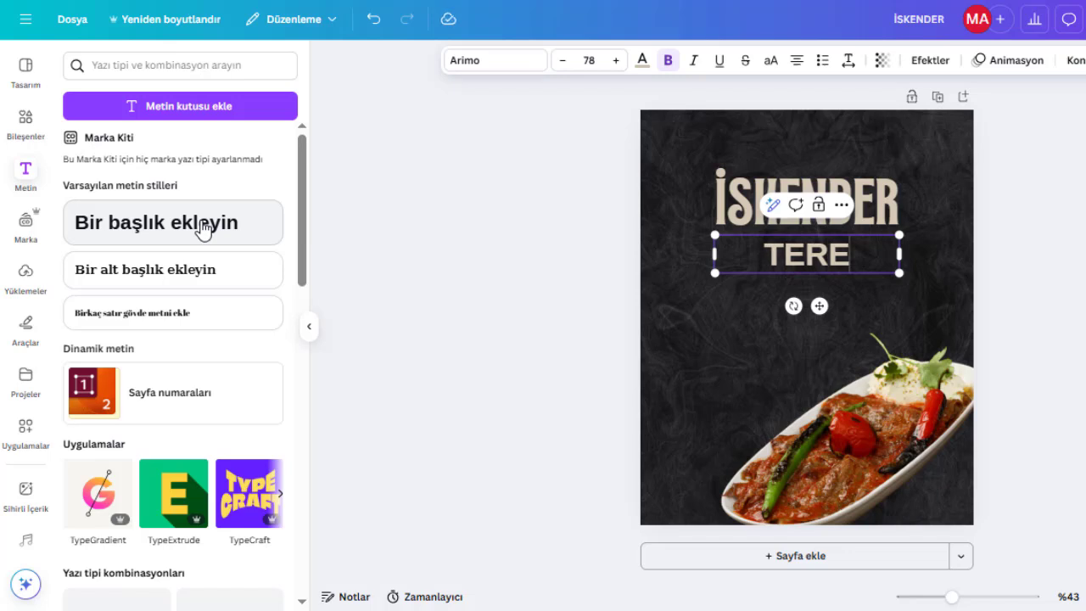
text(YAĞLI)
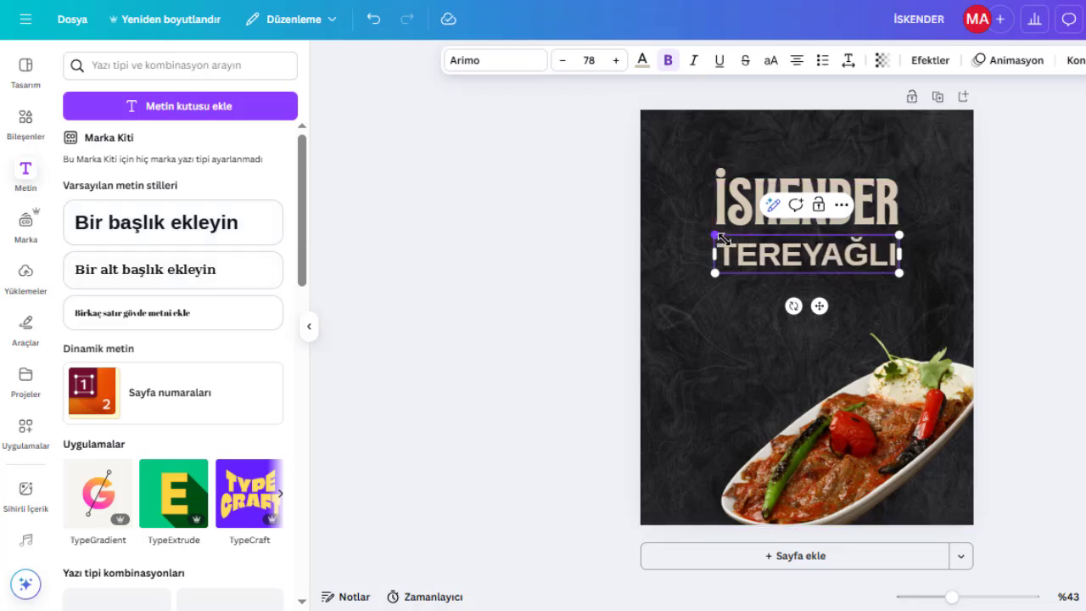
Shrink the TEREYAĞLI text to size 54.4 and set its font to Barlow.
drag(720, 237, 770, 246)
click(504, 62)
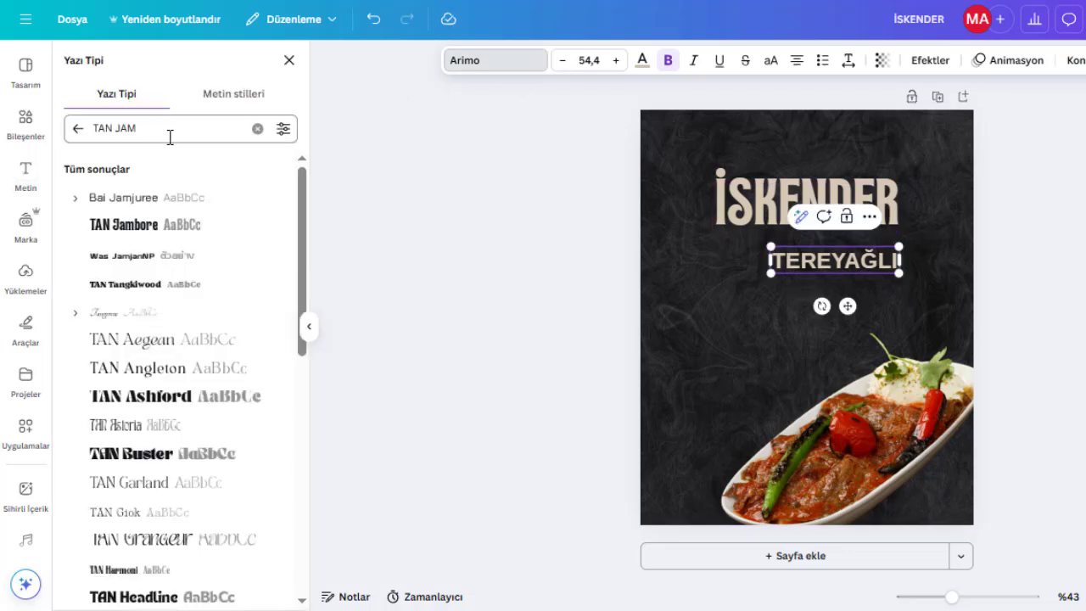
double_click(160, 137)
text(BAR)
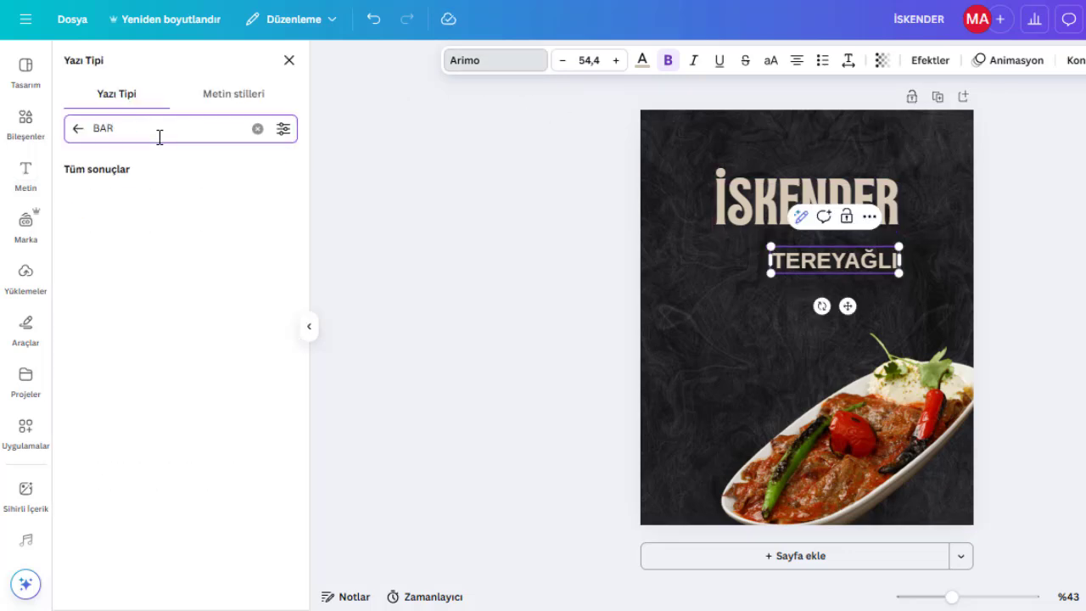
click(163, 207)
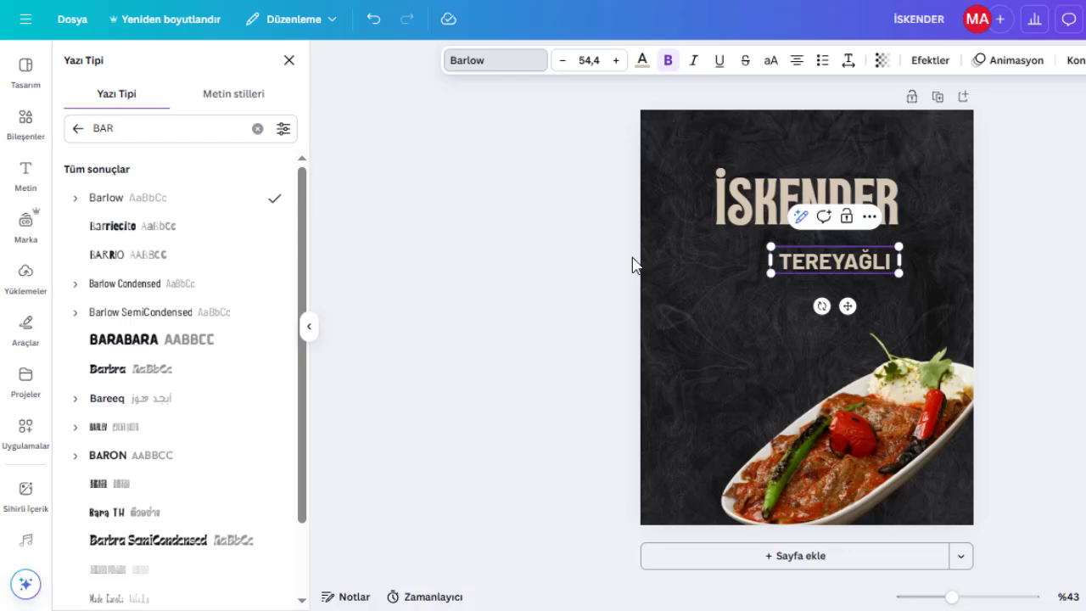
Move the TEREYAĞLI text above İSKENDER and colour it white.
click(1040, 276)
drag(812, 263, 783, 160)
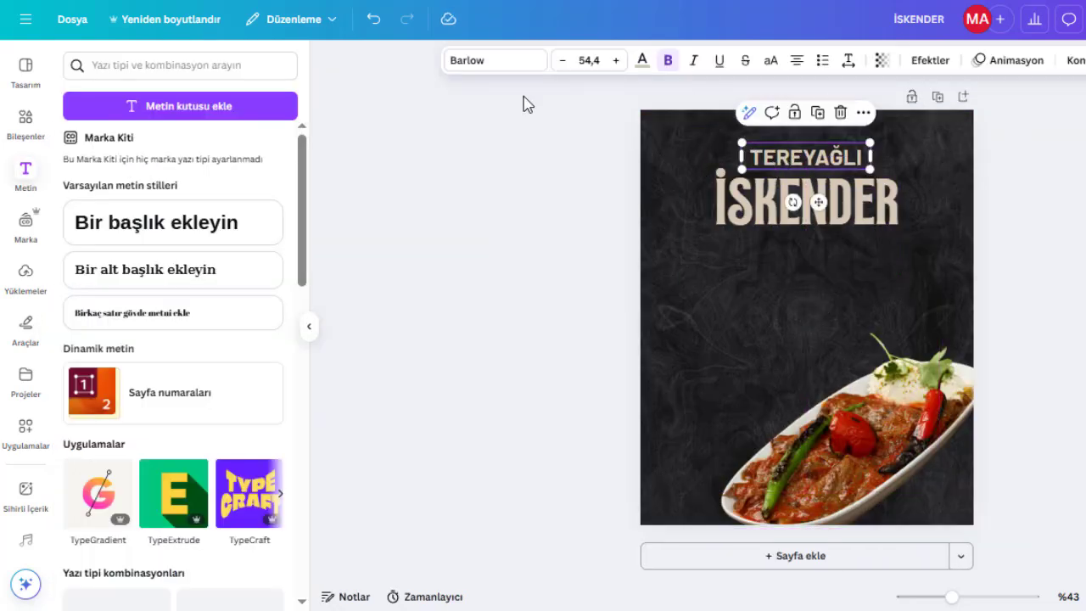
click(639, 61)
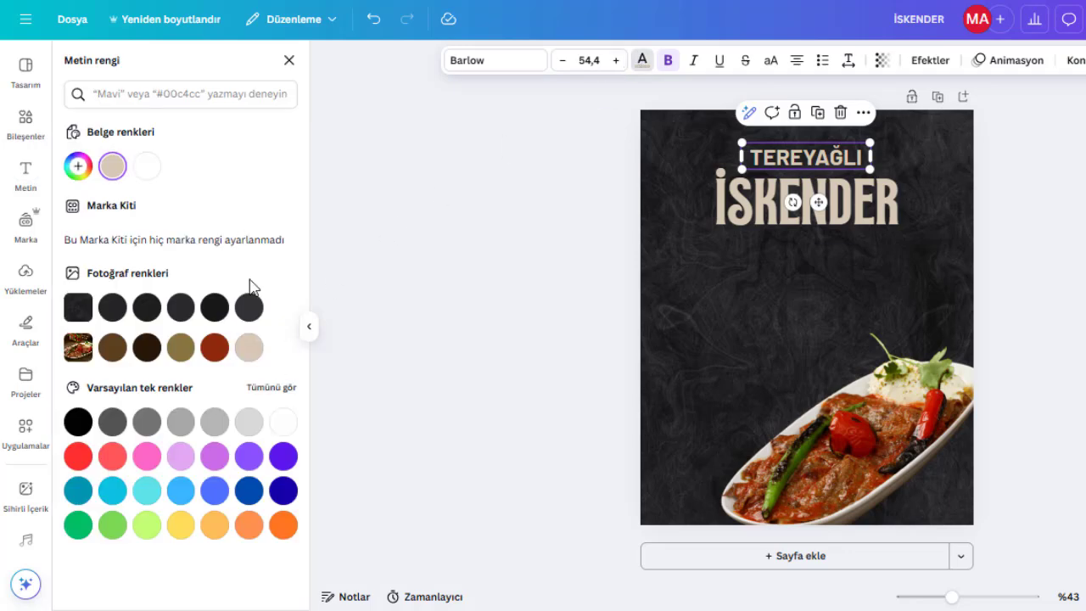
click(285, 424)
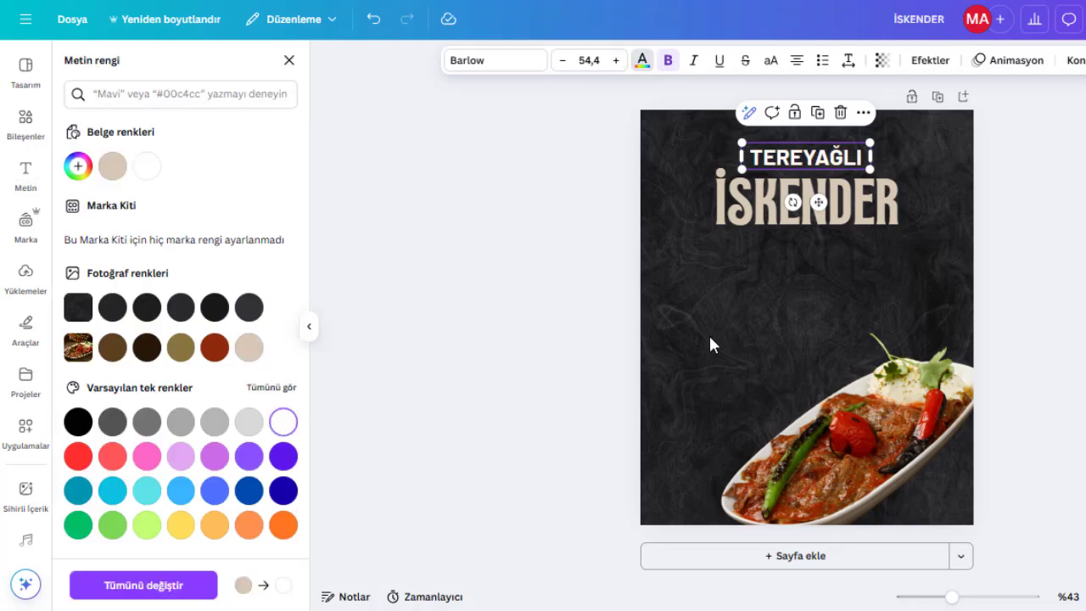
Insert the dark texture graphic again from the recently used elements.
click(19, 132)
click(92, 182)
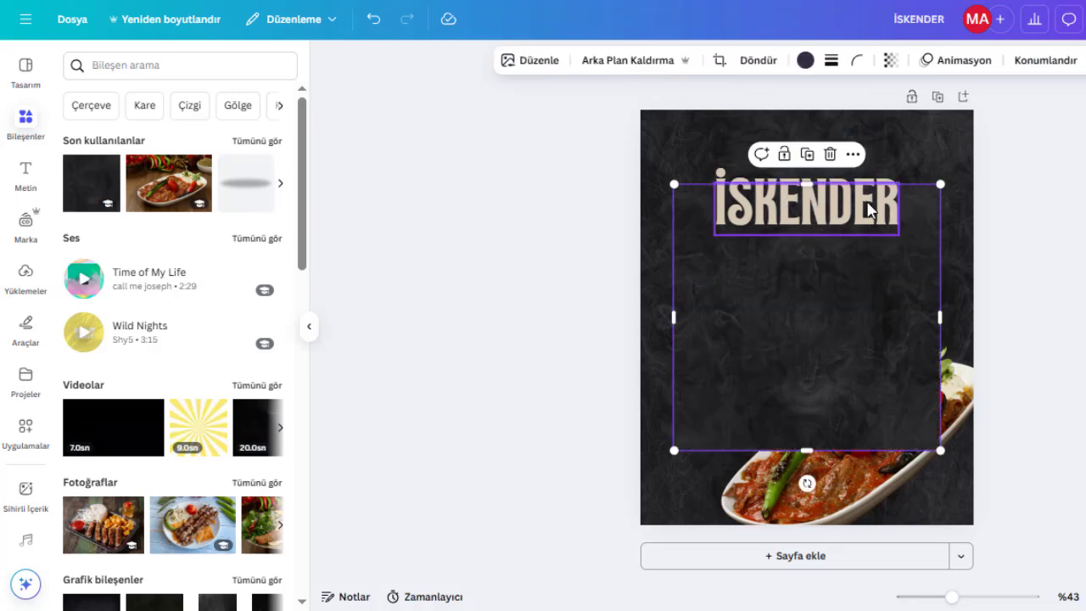
Delete the re-inserted dark texture graphic from the page.
key(Delete)
scroll(213, 387, down, 6)
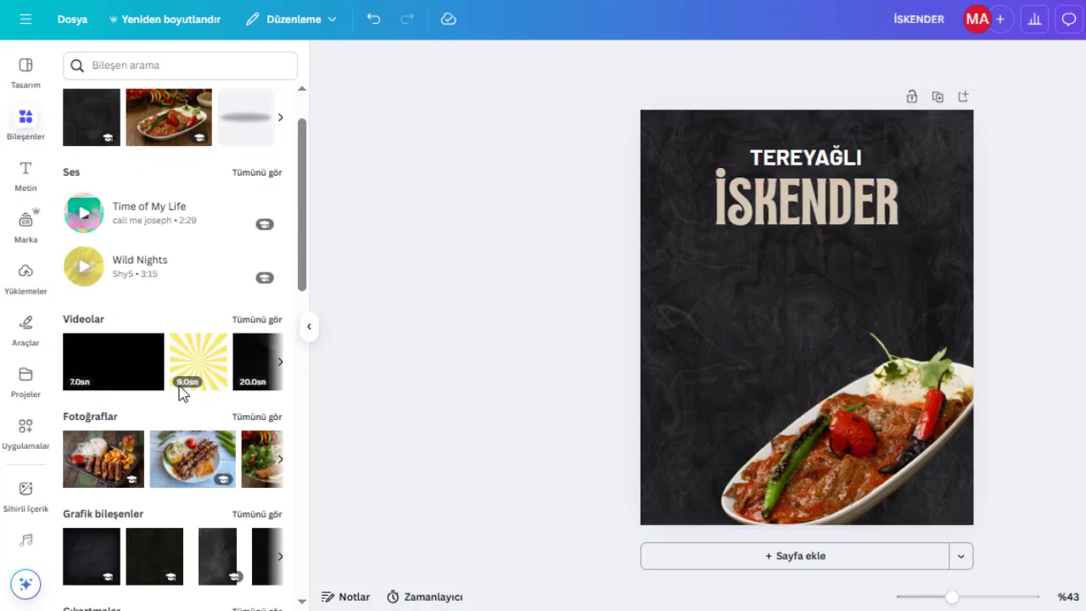
Add a square shape and colour it the dark red from the photo colours.
click(85, 300)
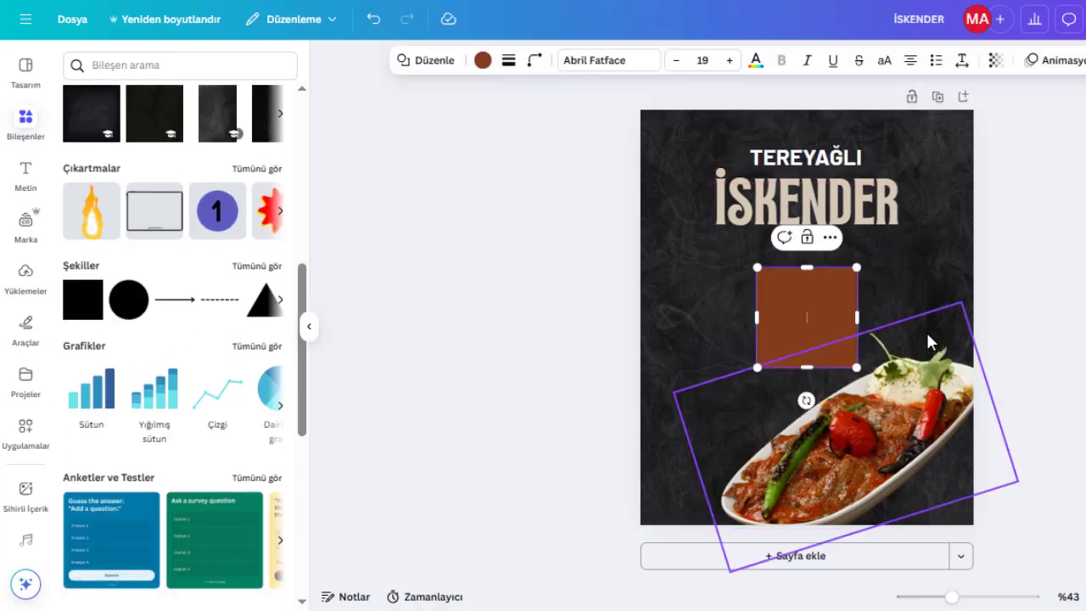
key(Escape)
click(813, 316)
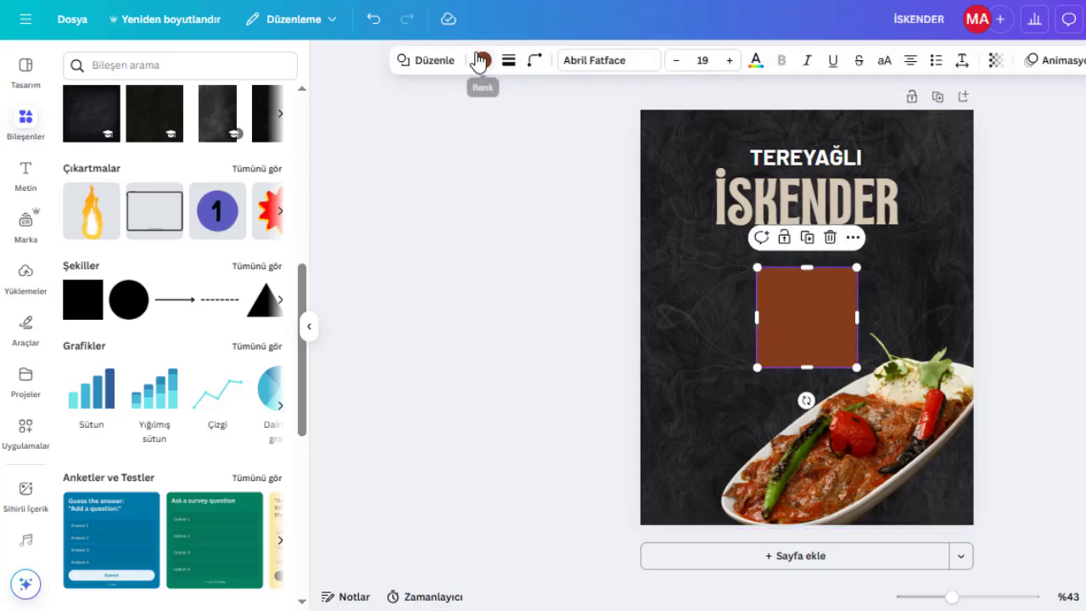
click(482, 60)
click(205, 357)
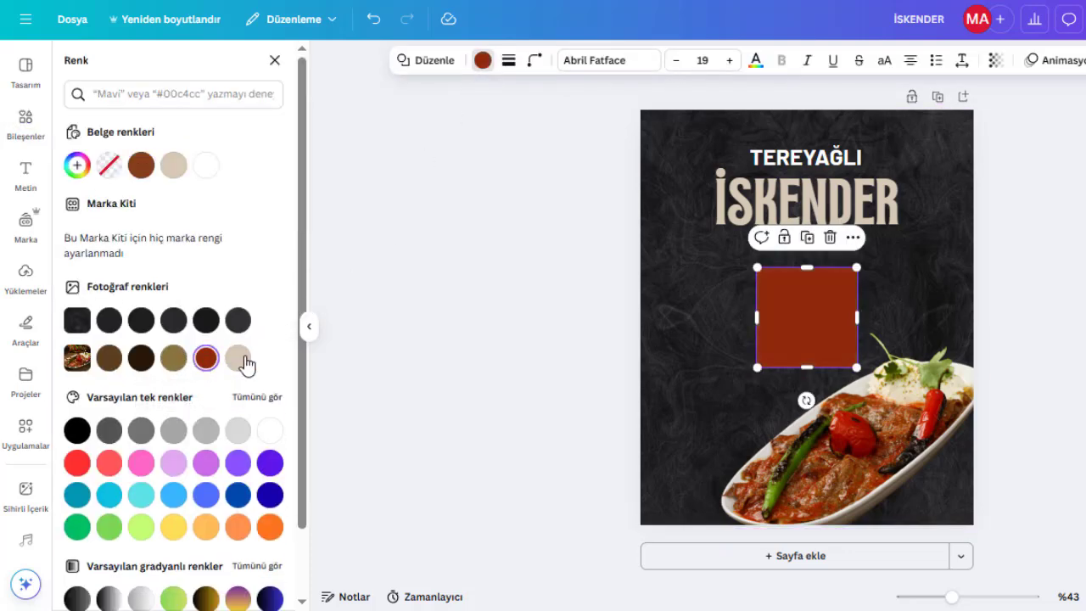
Move the red square onto the TEREYAĞLI heading and resize it into a banner fitting the text.
drag(817, 332, 812, 200)
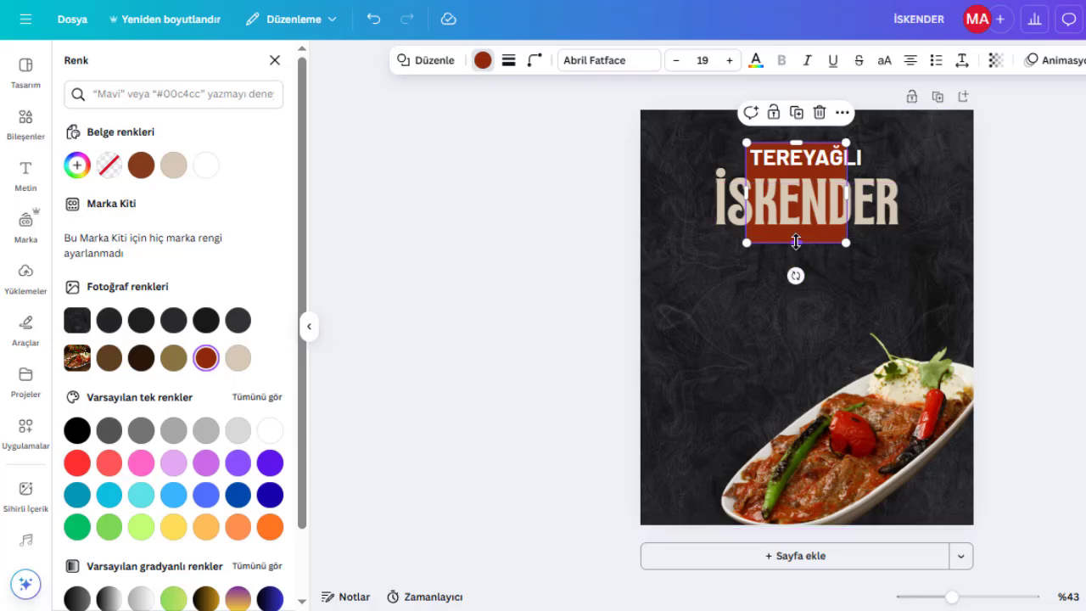
drag(795, 243, 871, 156)
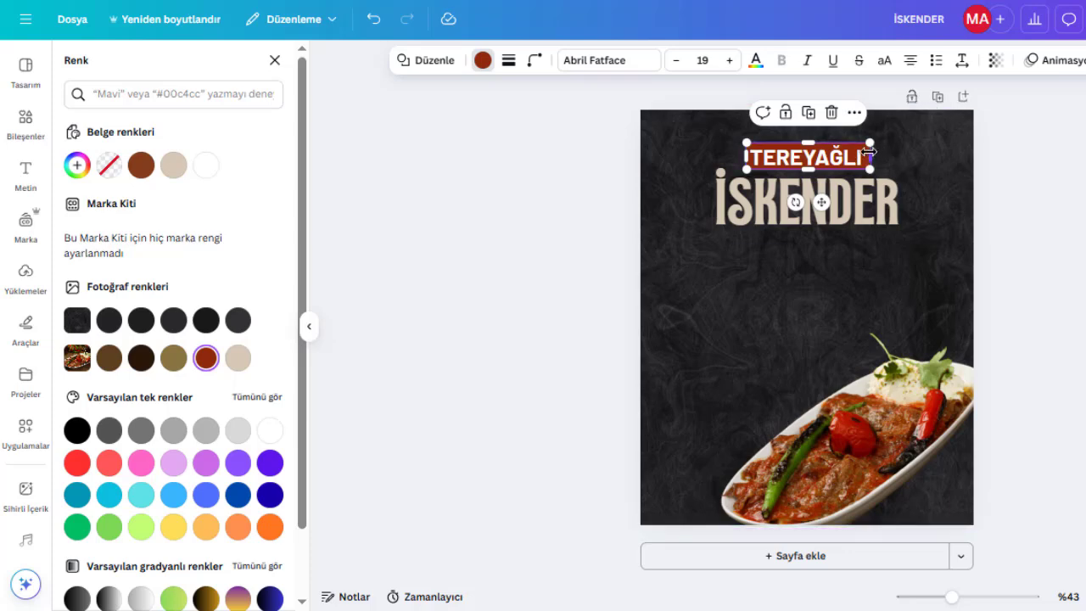
drag(871, 156, 818, 154)
click(1056, 245)
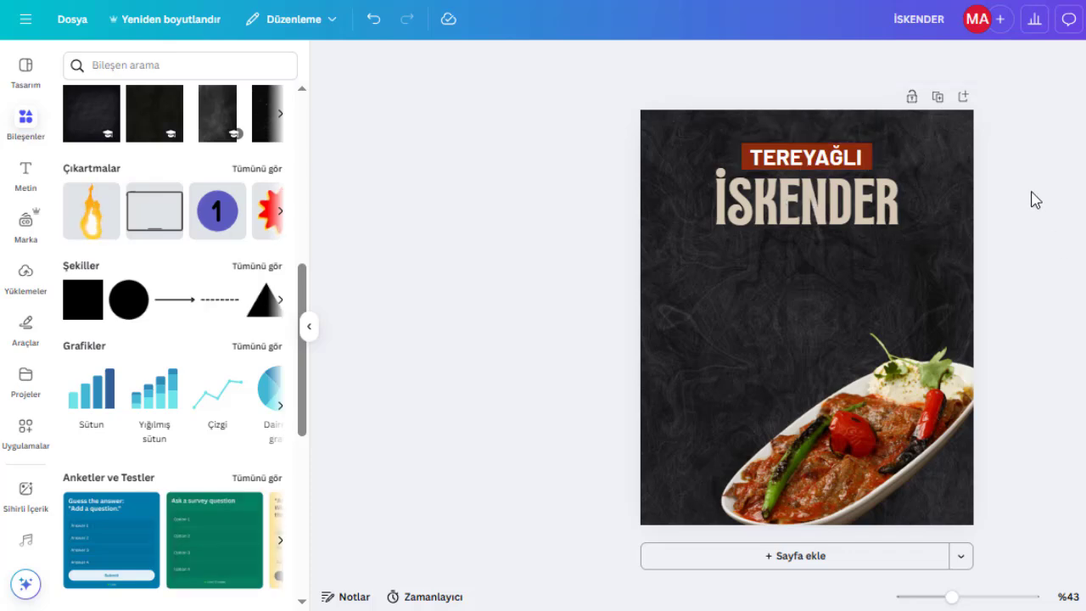
Remove the bold formatting from the TEREYAĞLI text.
scroll(880, 92, up, 3)
click(869, 160)
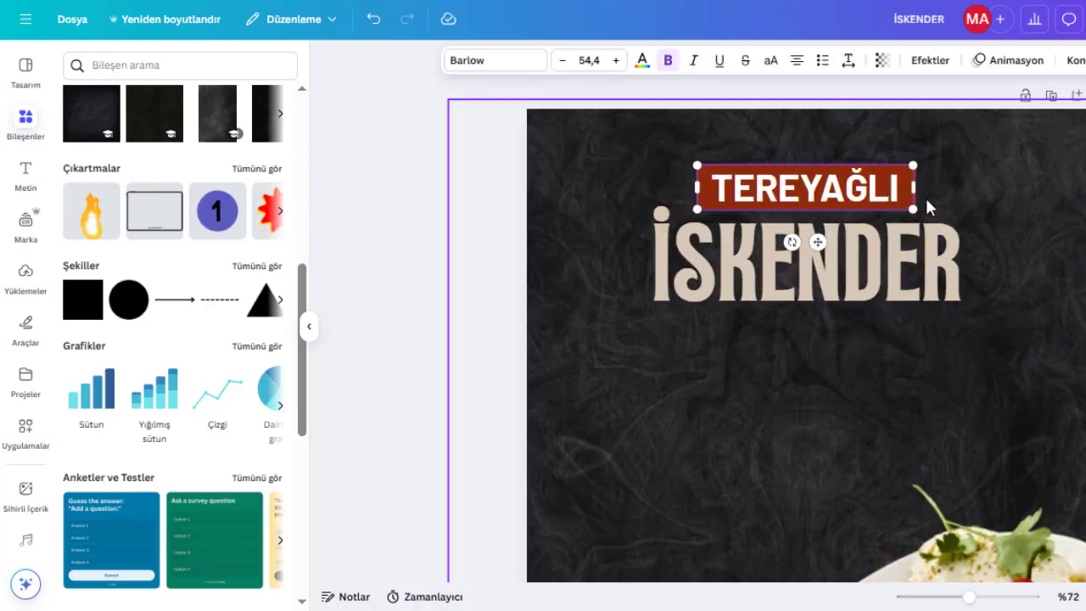
drag(821, 189, 821, 187)
click(700, 200)
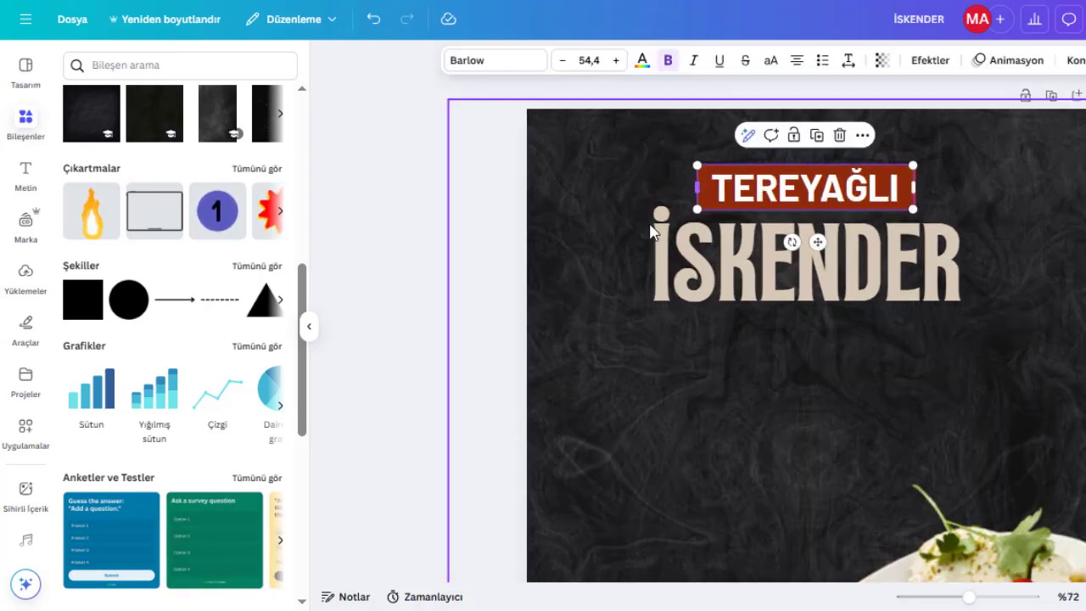
shift+click(784, 199)
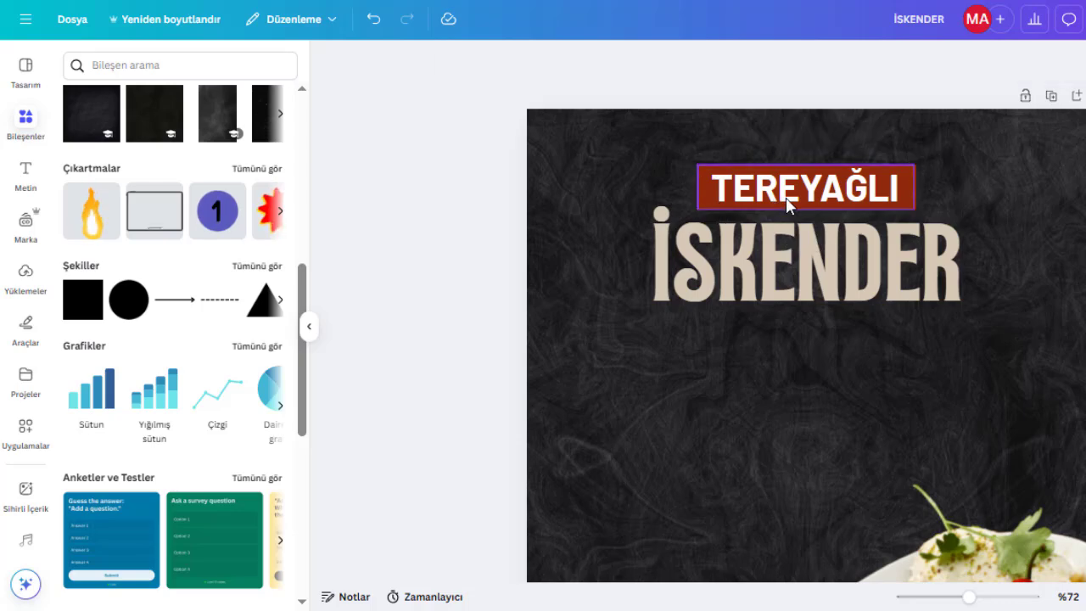
click(858, 192)
drag(831, 187, 830, 186)
click(905, 200)
key(Escape)
scroll(805, 339, down, 1)
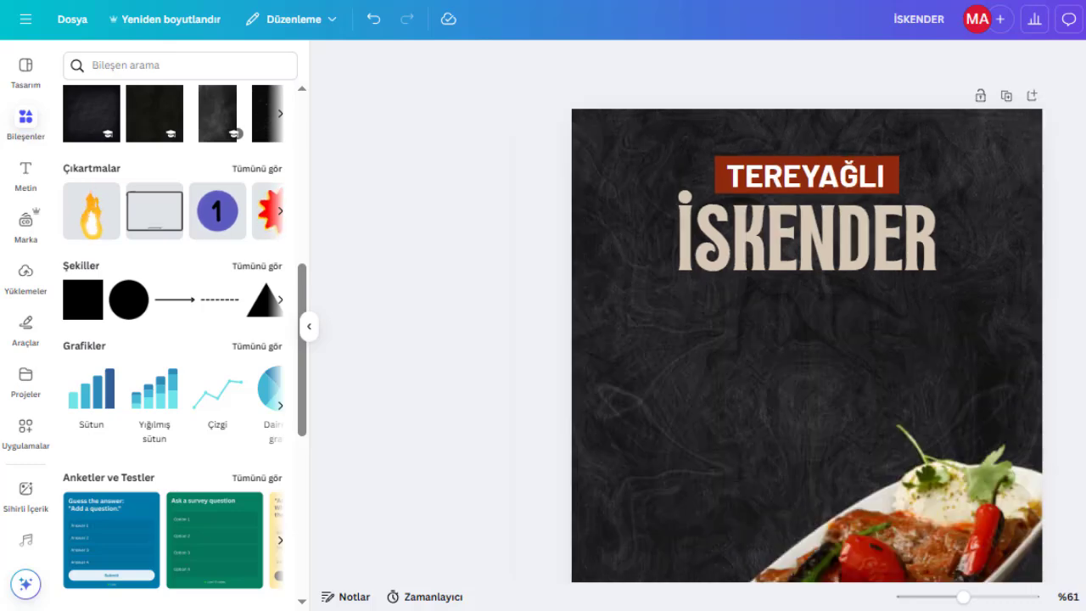
click(840, 187)
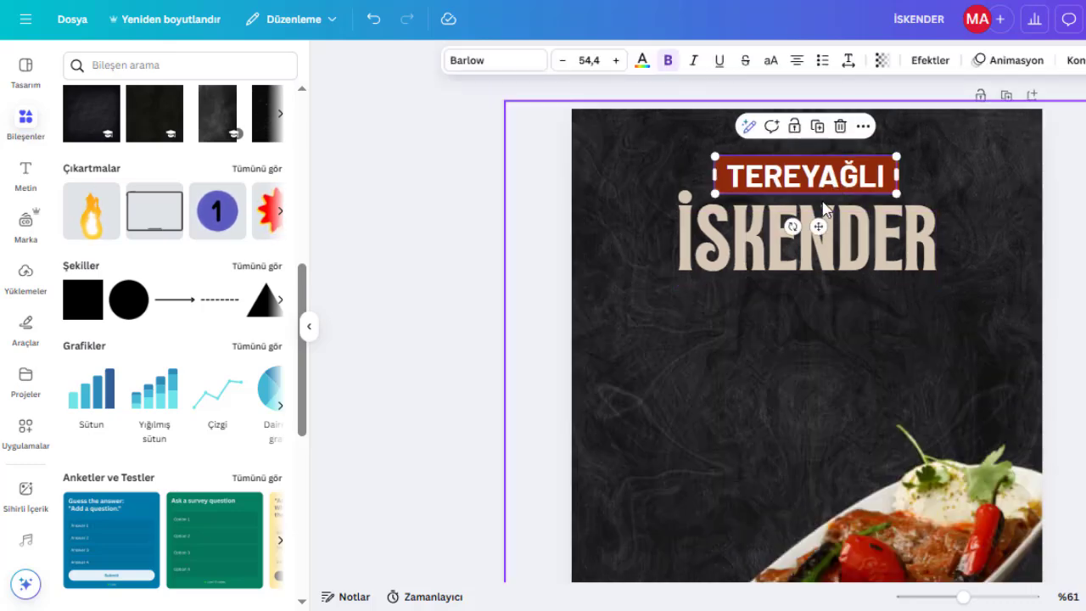
key(Return)
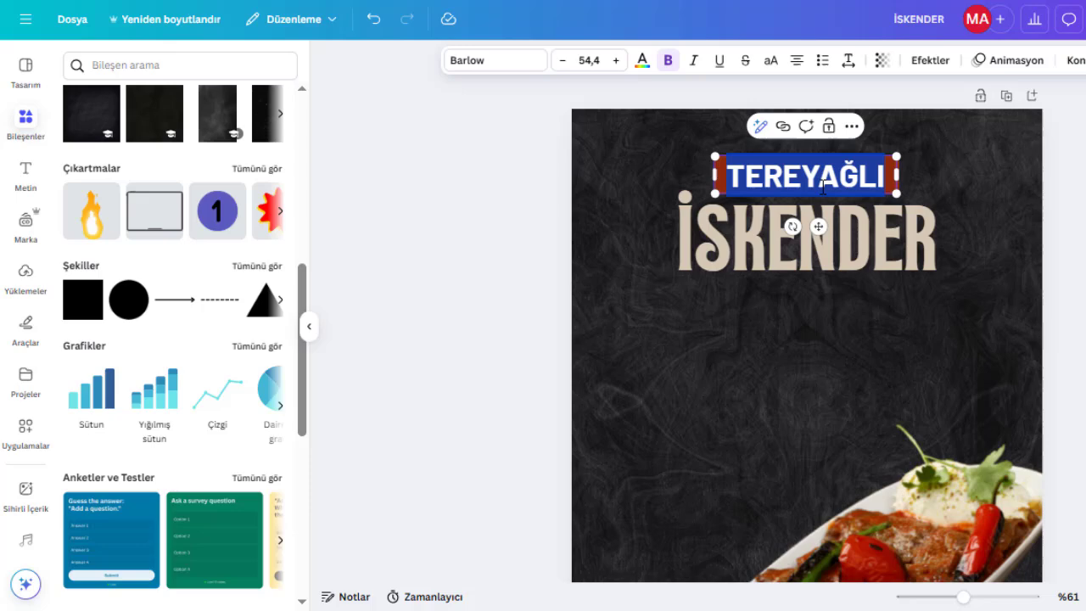
click(668, 61)
key(Escape)
key(Escape)
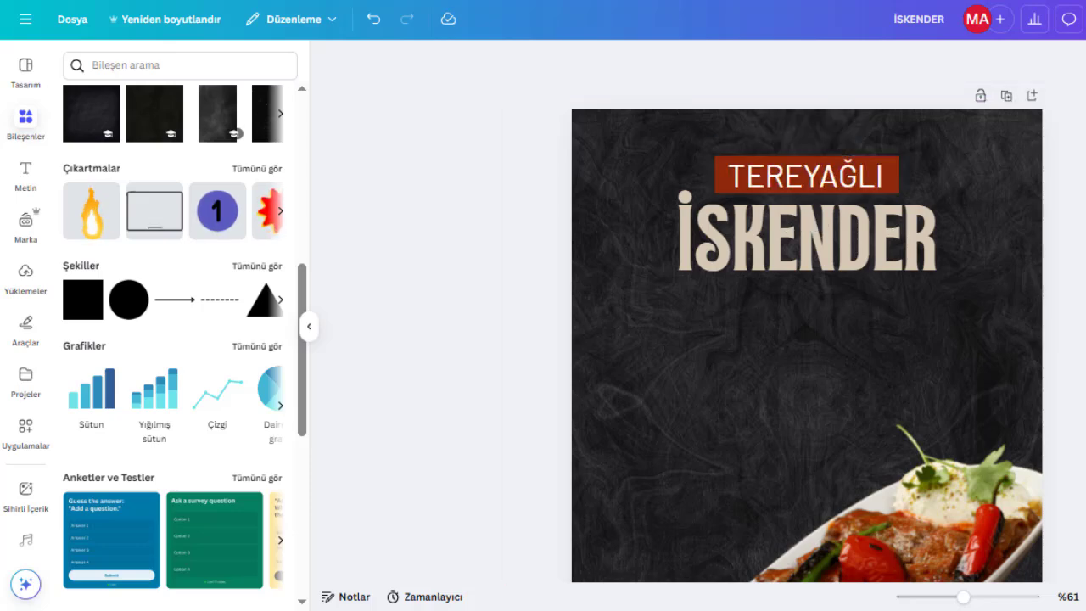
Group the red banner together with the TEREYAĞLI text.
click(897, 173)
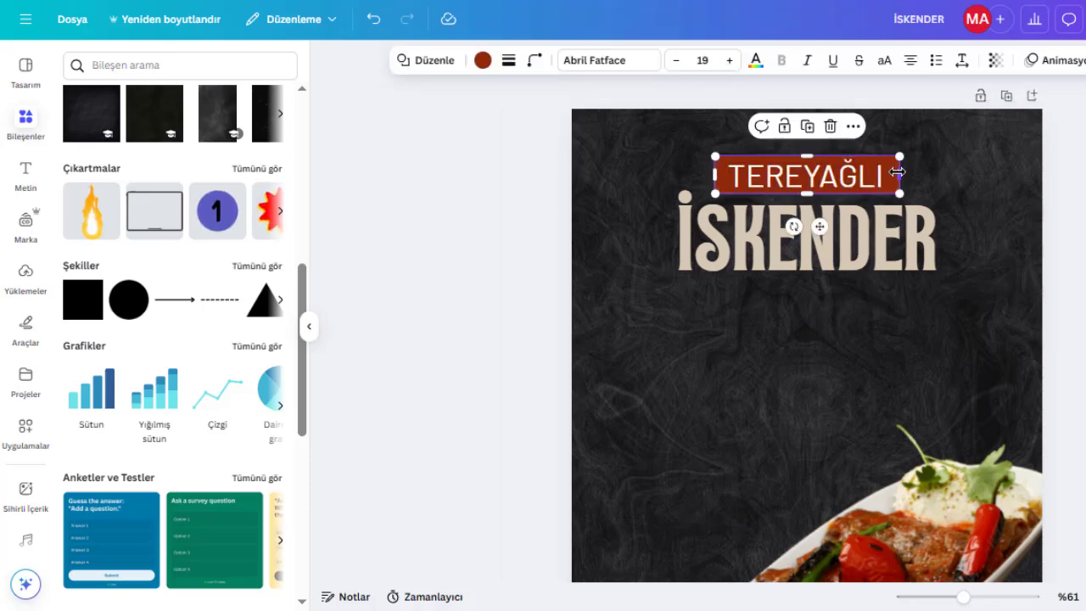
shift+click(848, 180)
click(761, 127)
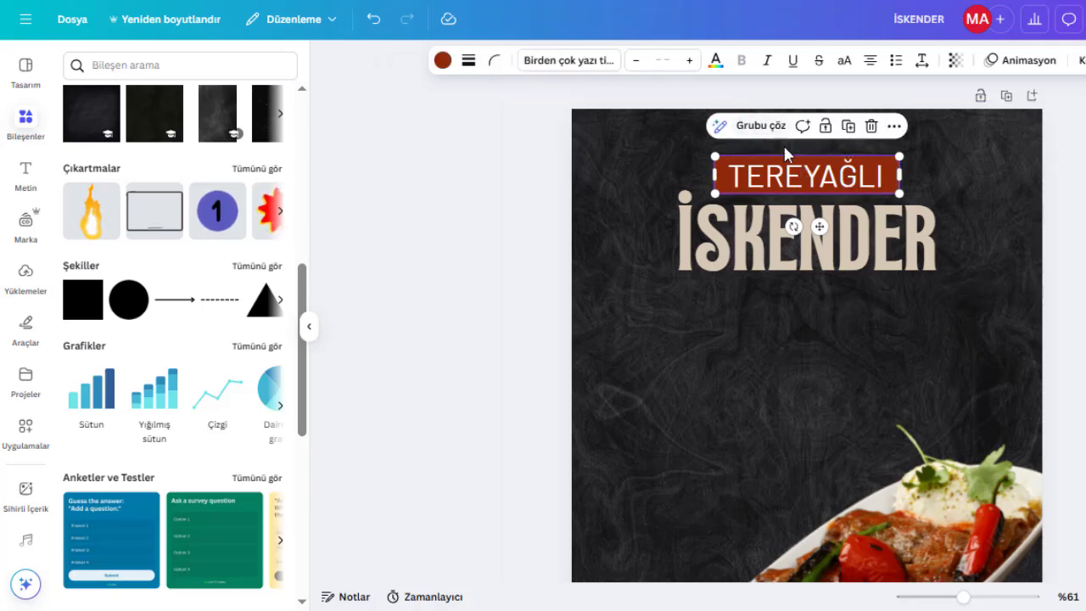
drag(802, 179, 802, 180)
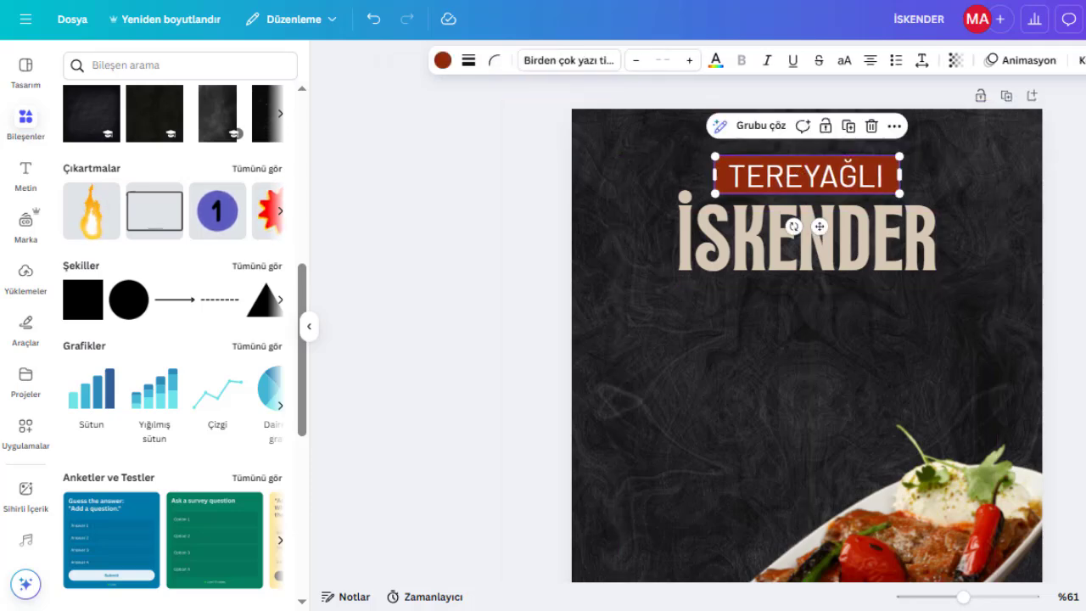
click(1075, 381)
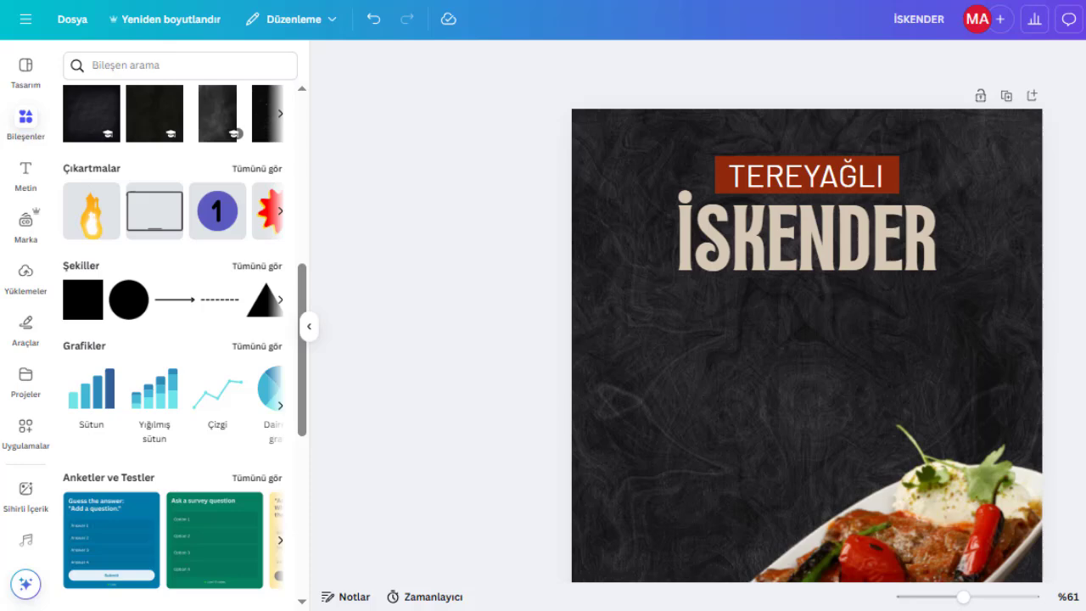
click(856, 258)
shift+click(740, 175)
mouse_move(887, 282)
mouse_down()
mouse_move(887, 293)
mouse_move(885, 272)
mouse_up()
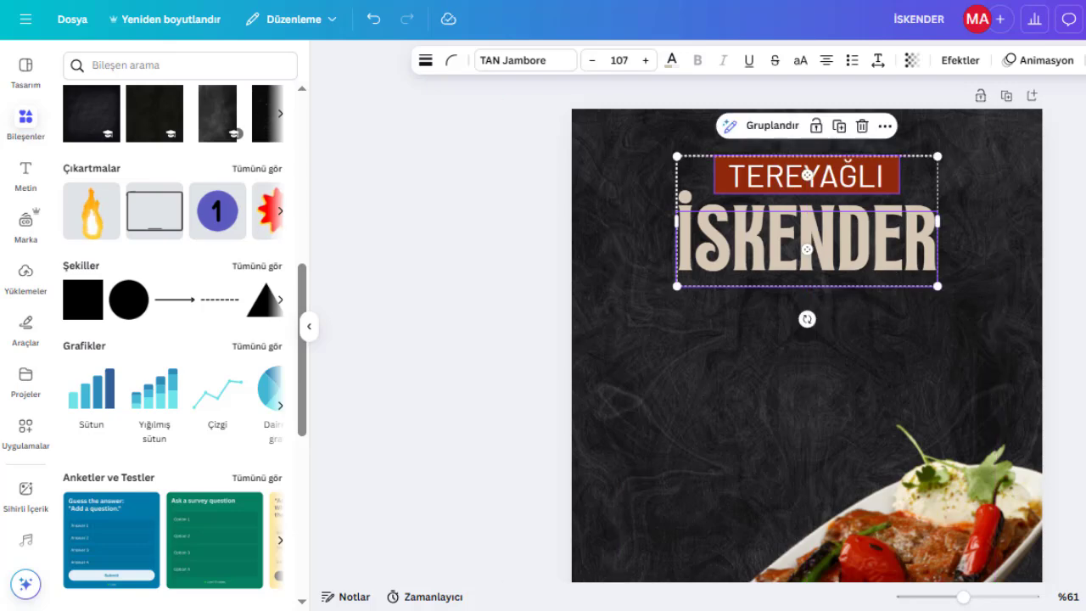
click(1066, 317)
scroll(1066, 317, down, 1)
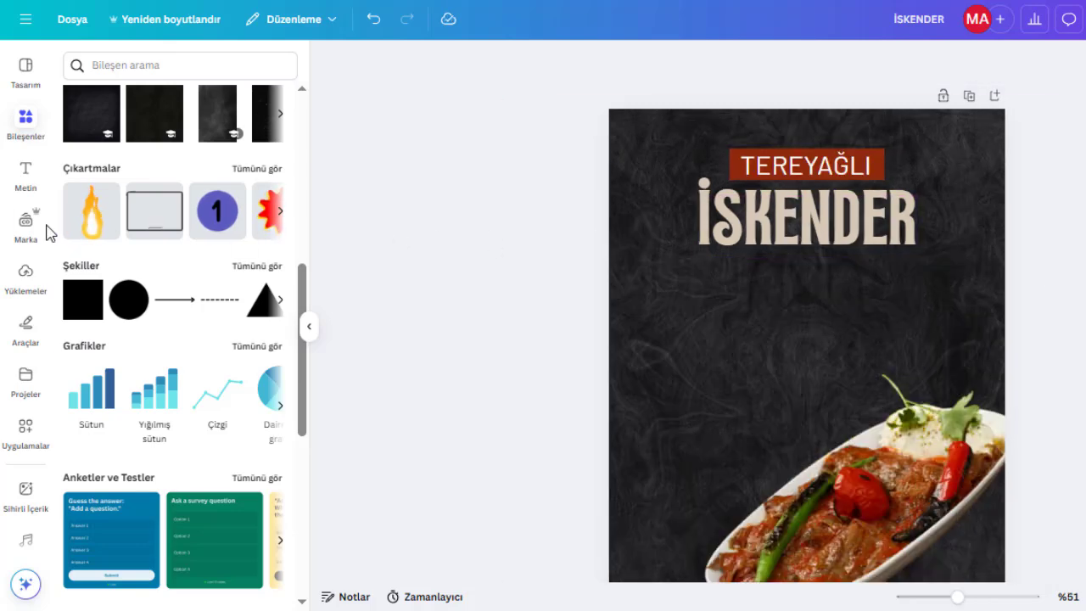
Add a new text box reading 'KEBAP'.
click(36, 181)
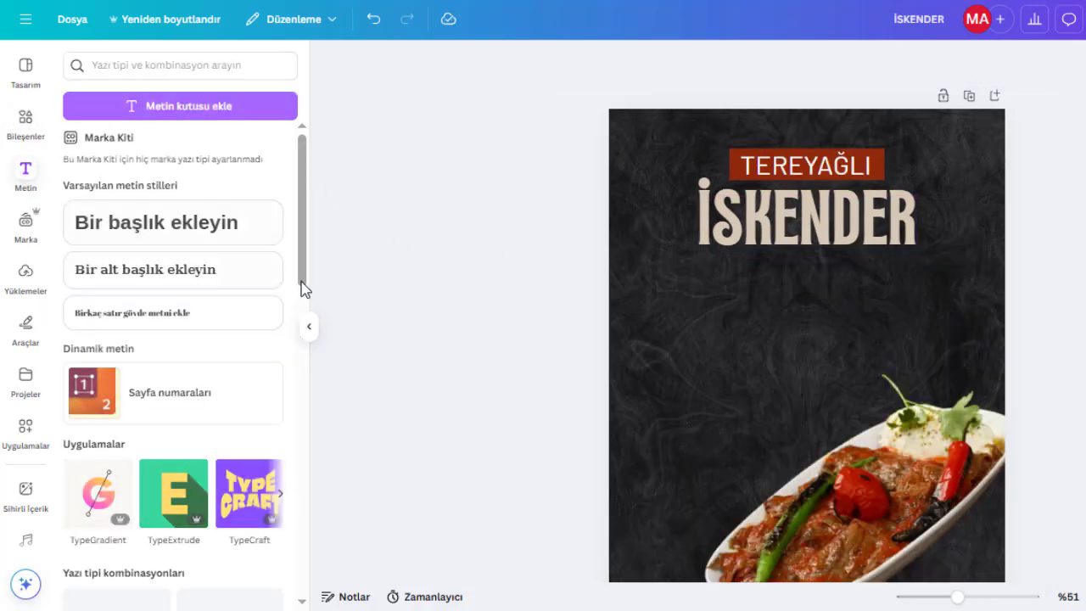
click(218, 237)
text(ke)
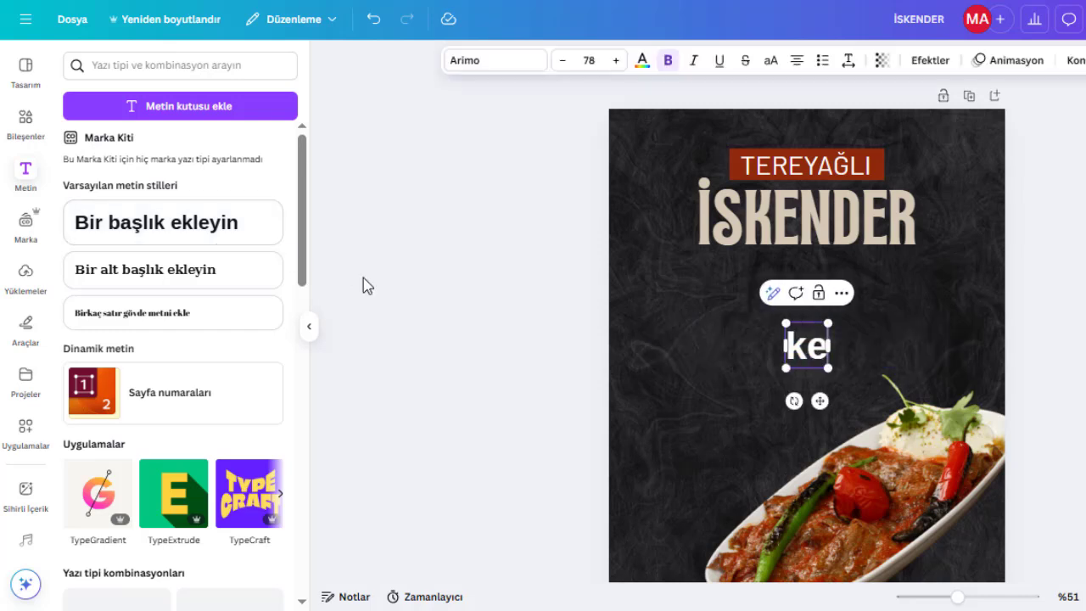
key(BackSpace)
key(BackSpace)
text(KEBAP)
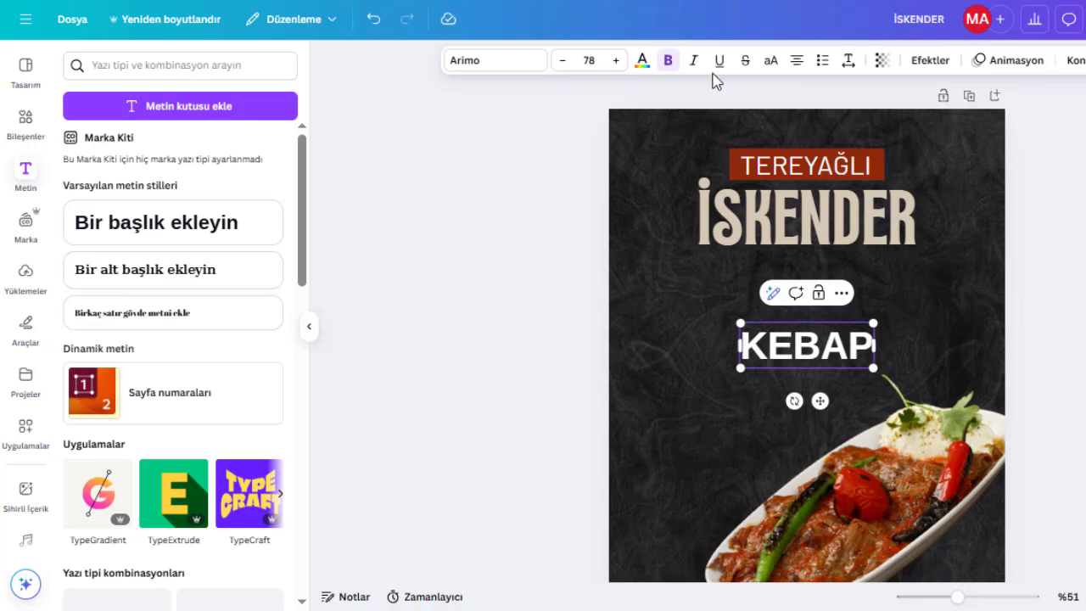
Set the KEBAP text's font to Barlow and remove its bold formatting.
click(521, 61)
text(BAR)
click(157, 199)
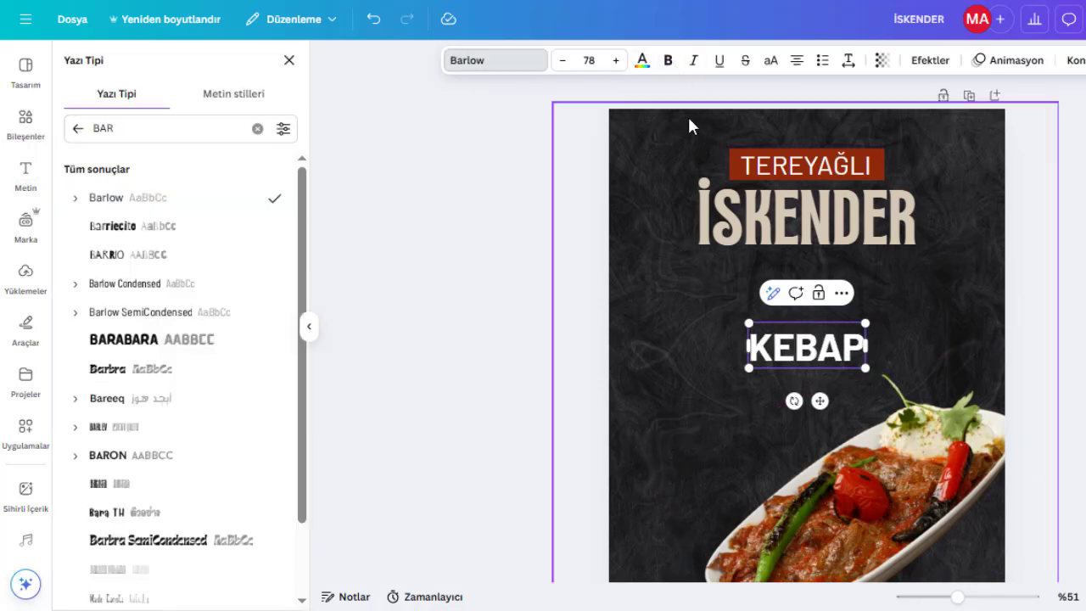
click(797, 347)
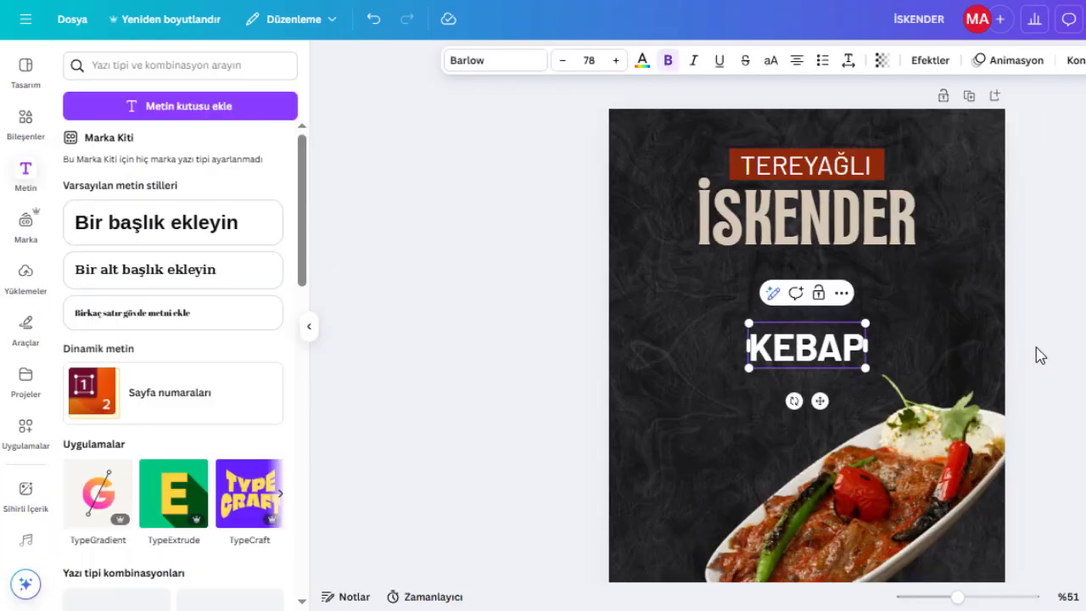
click(667, 61)
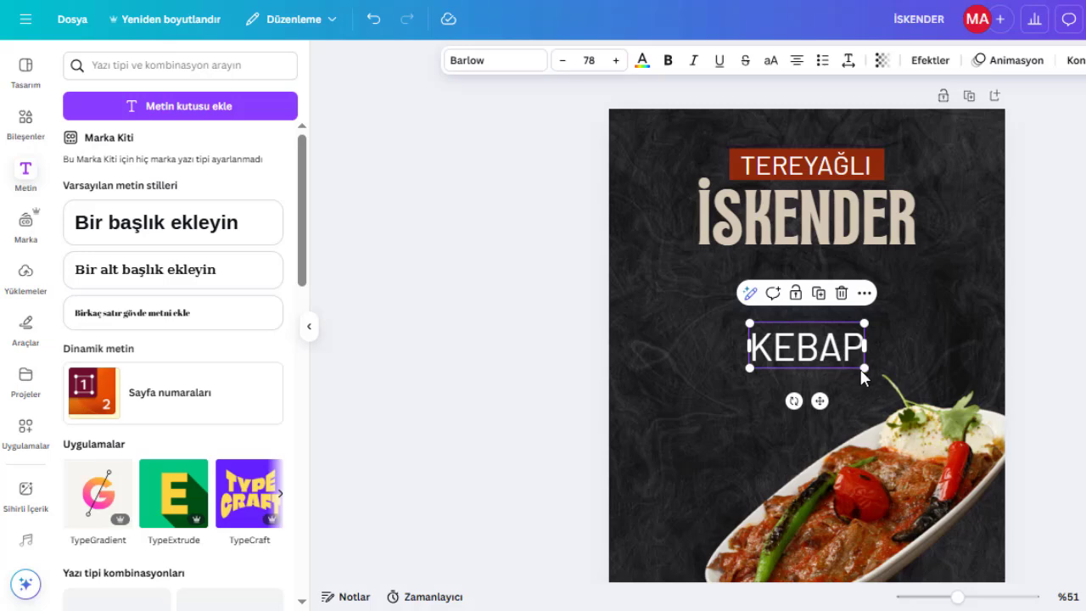
Shrink the KEBAP text to about size 43 and place it centred beneath İSKENDER.
drag(862, 378, 825, 318)
click(1059, 356)
drag(800, 269, 802, 255)
click(1060, 339)
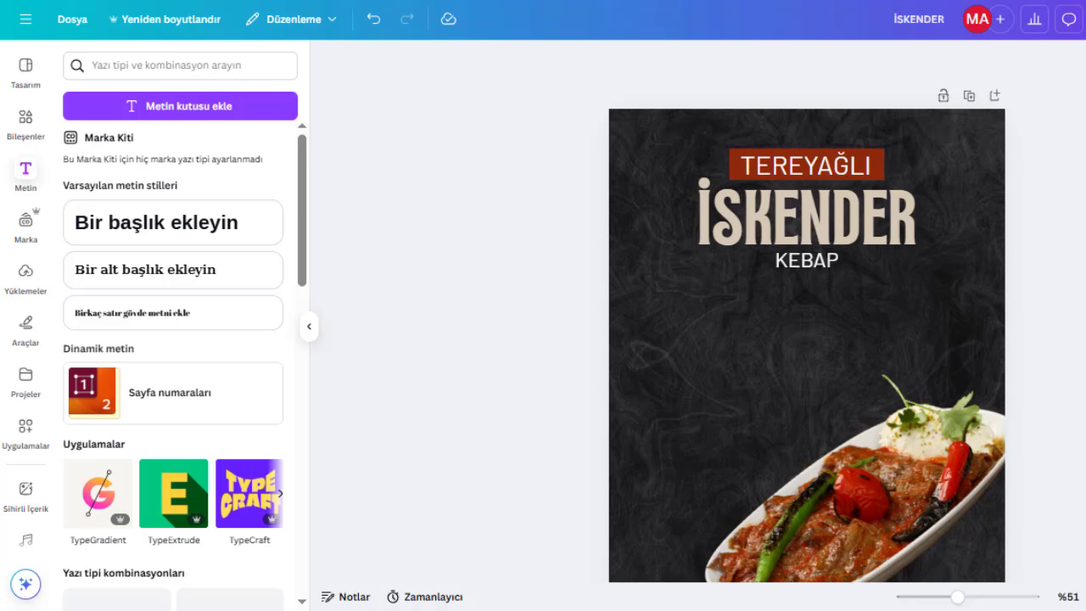
Set the KEBAP text's letter spacing to 212.
click(815, 260)
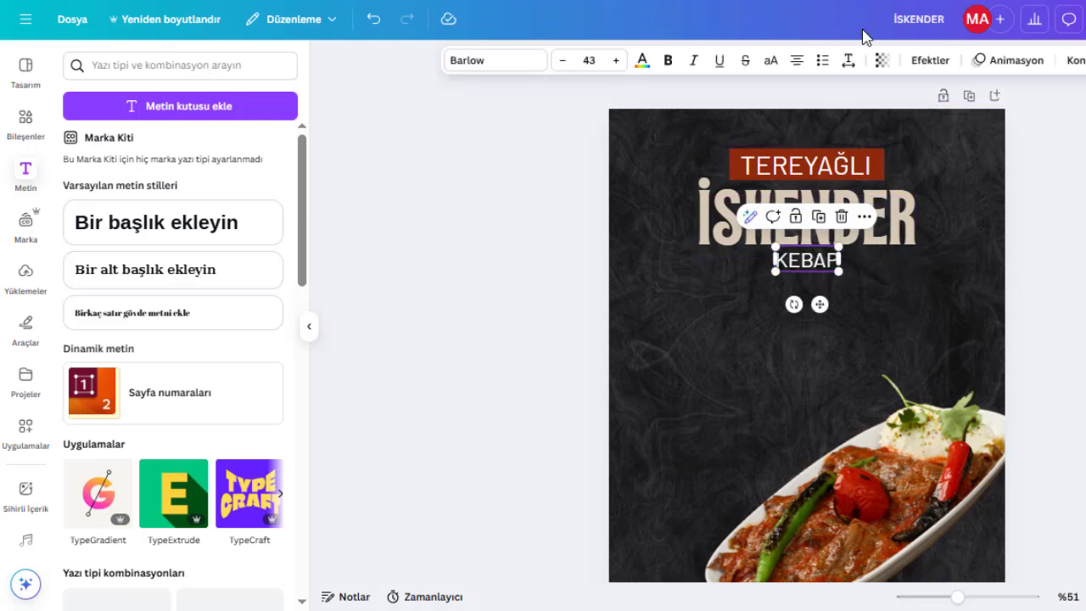
click(848, 60)
drag(803, 127, 819, 122)
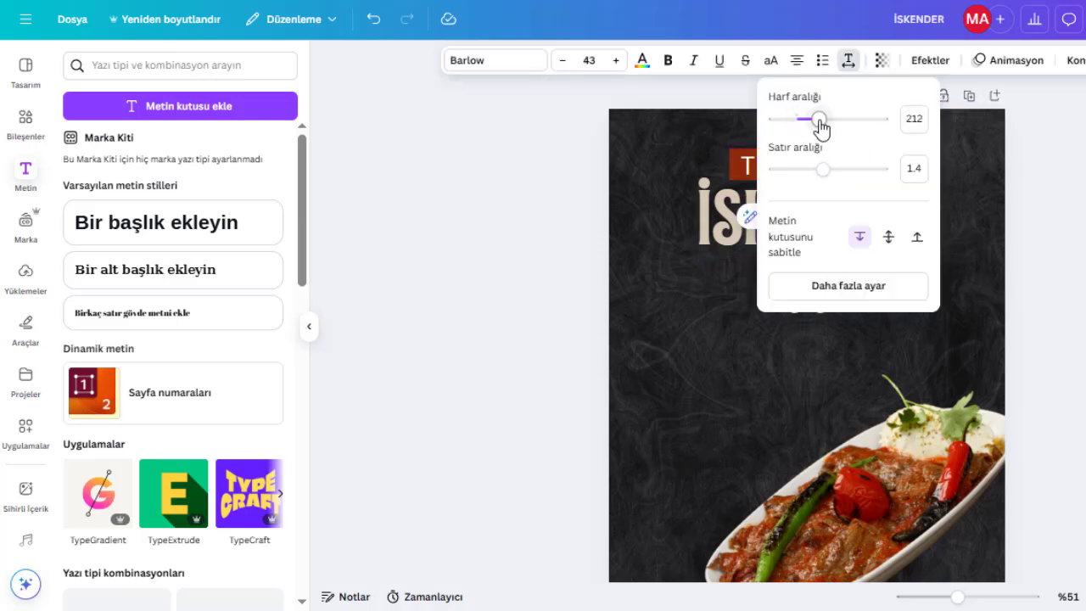
click(1042, 245)
click(1070, 251)
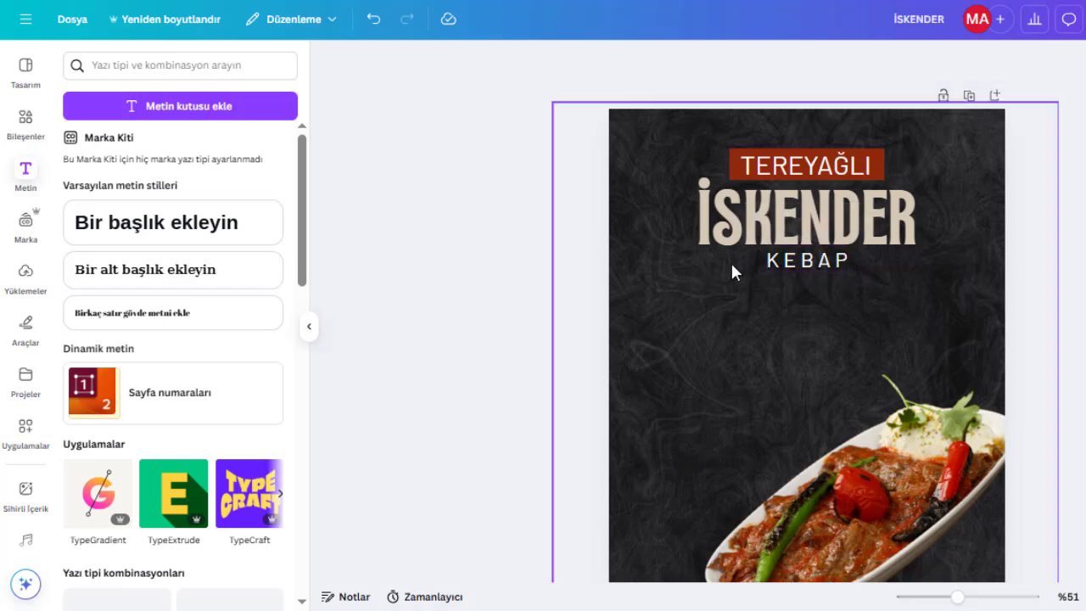
click(830, 258)
click(643, 61)
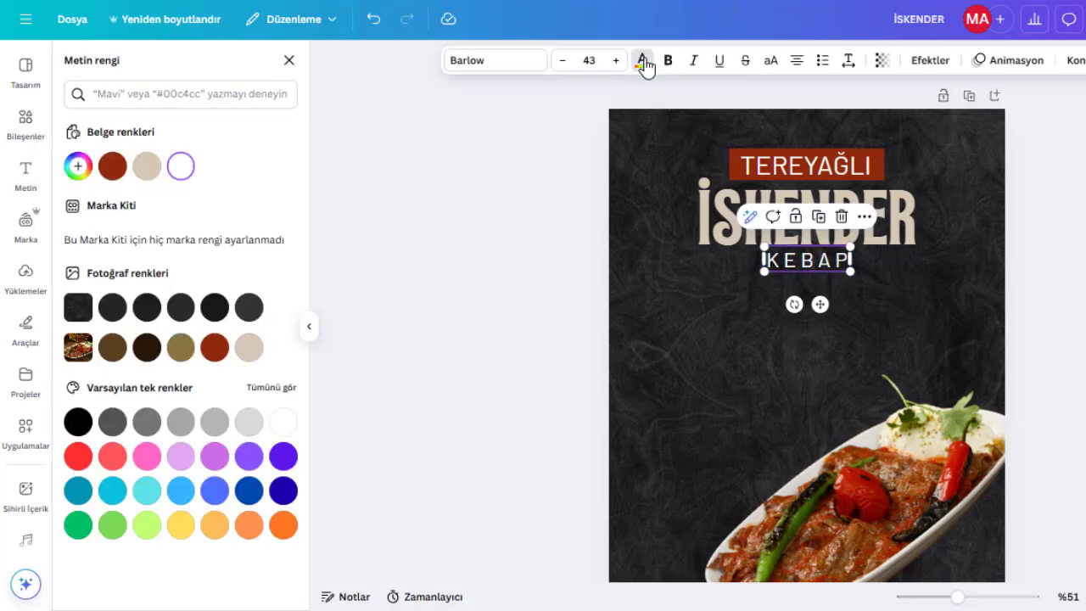
click(413, 356)
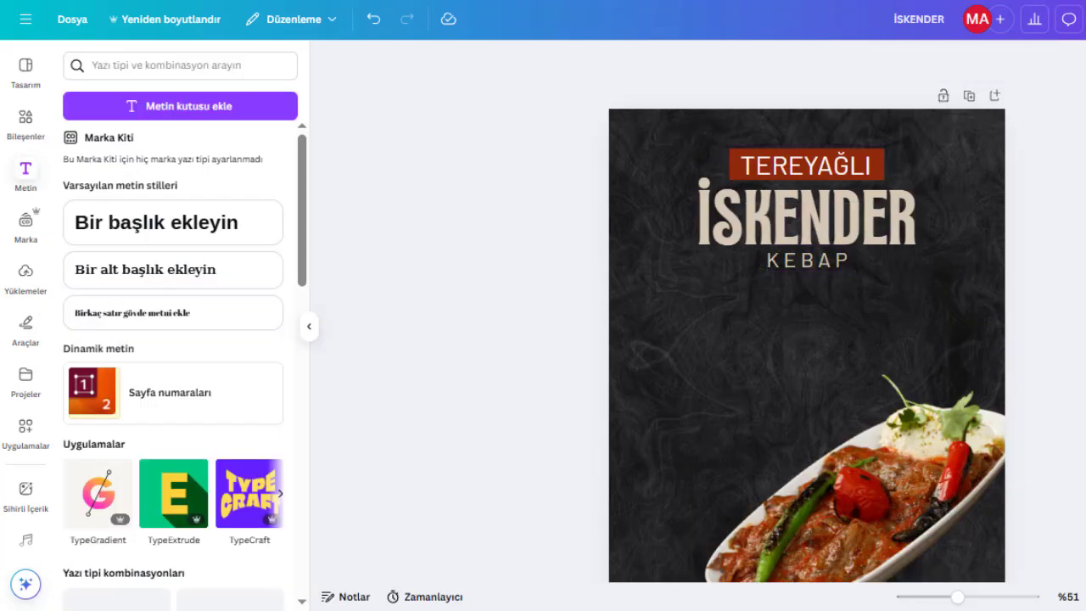
click(122, 61)
text(MAYDANOZ)
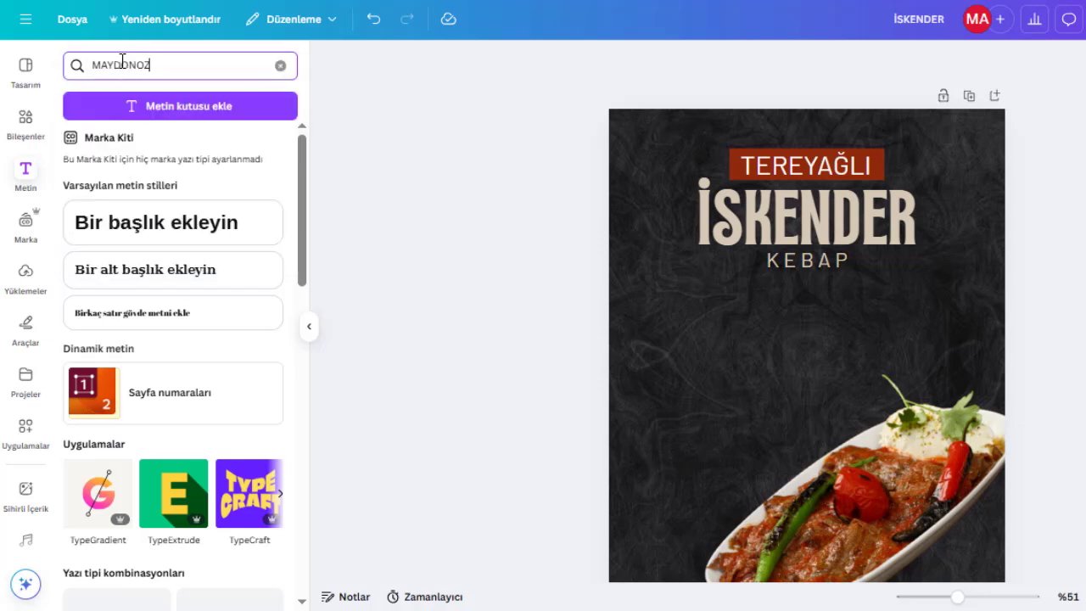
double_click(122, 61)
click(9, 135)
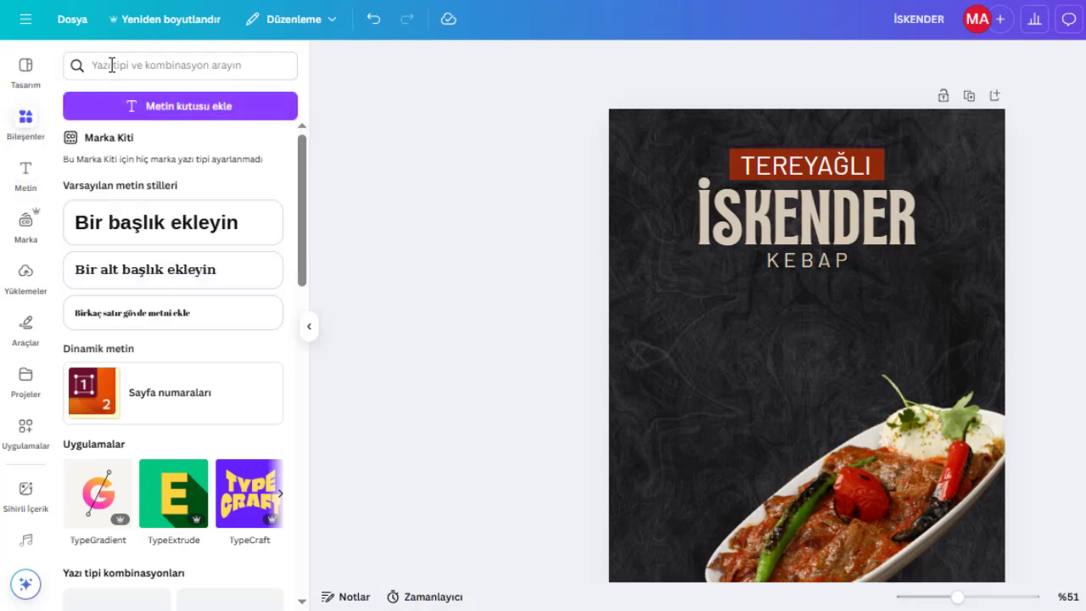
Search the elements library for 'MAYDONOZ'.
click(143, 56)
text(MAYDONOZ)
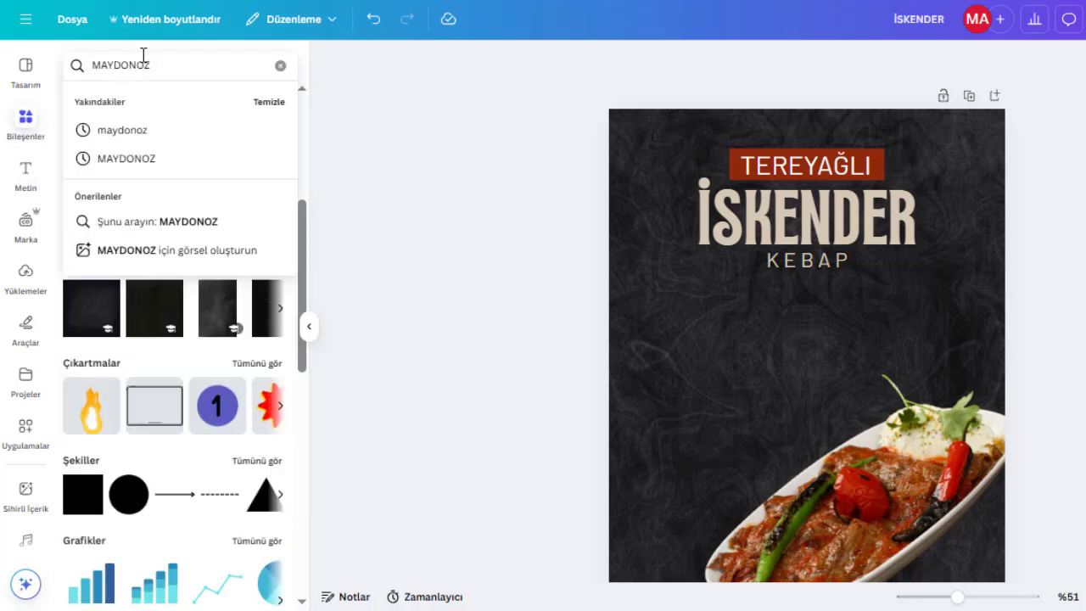
key(Return)
click(280, 175)
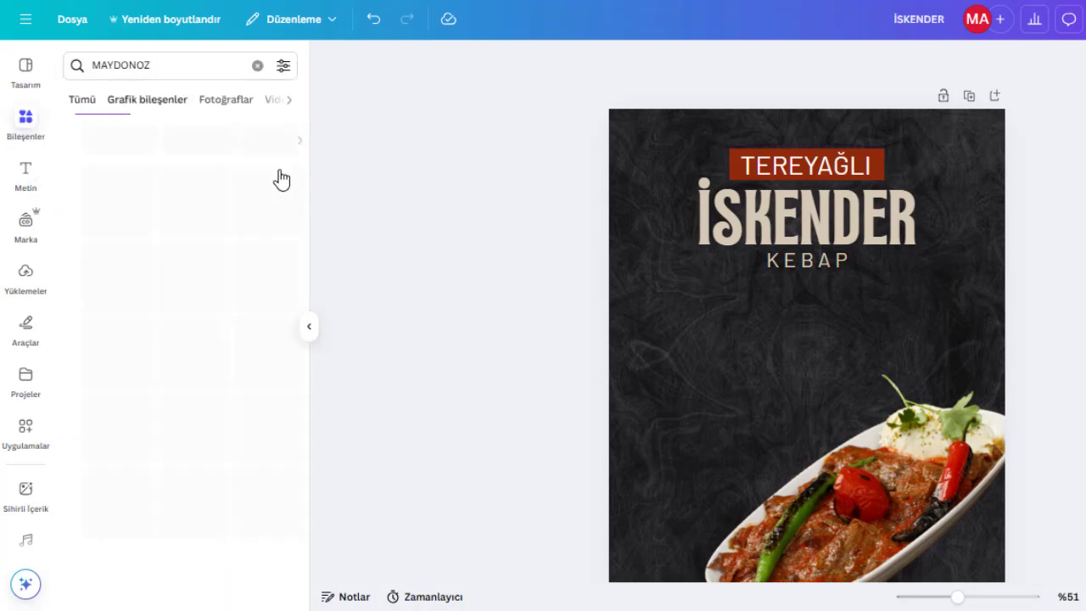
Add a parsley graphic and shrink it to a small sprig left of the İSKENDER heading.
click(248, 275)
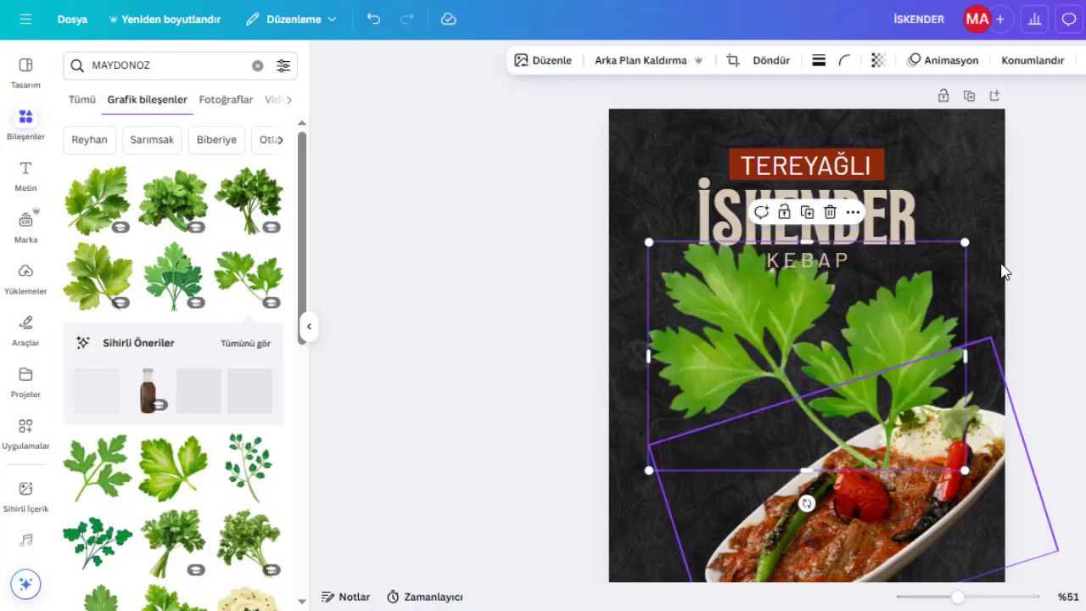
drag(965, 239, 684, 414)
Place a second small parsley sprig in the poster's upper right corner and rotate it.
drag(686, 501, 932, 148)
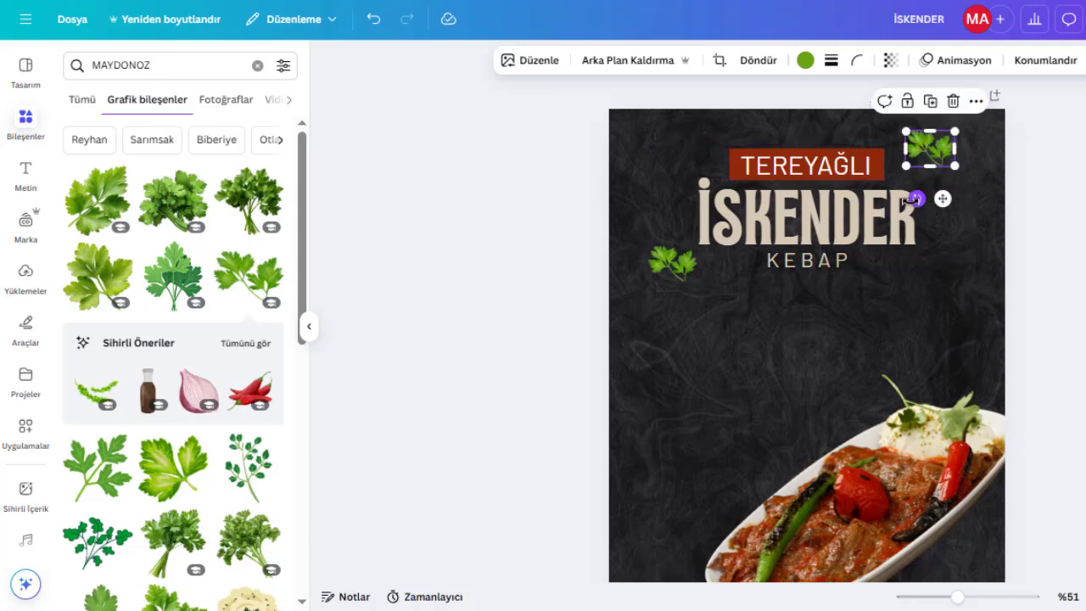
drag(917, 198, 953, 116)
key(Escape)
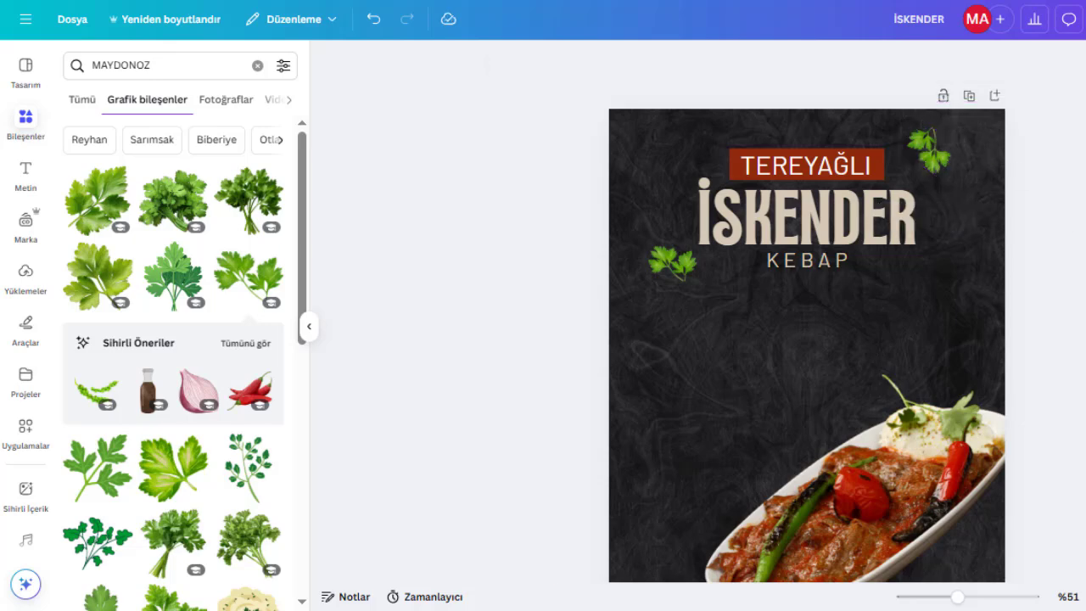
Add a subheading text box reading 'Haftaiçi her akşam' and start a new line.
key(ctrl+minus)
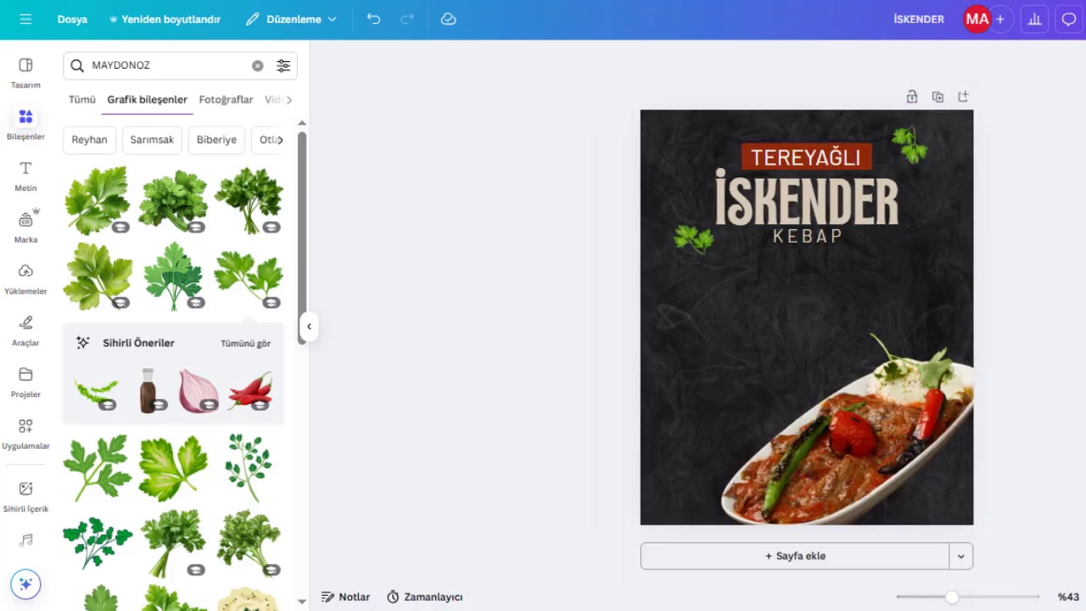
click(34, 173)
click(141, 268)
text(Haftaiçi)
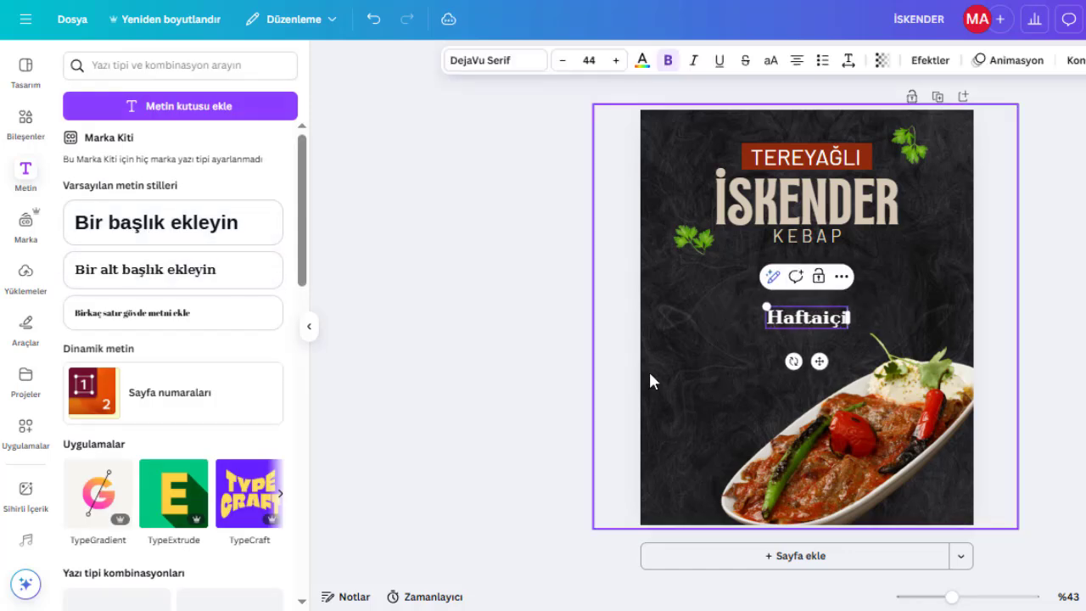
text( her akşam)
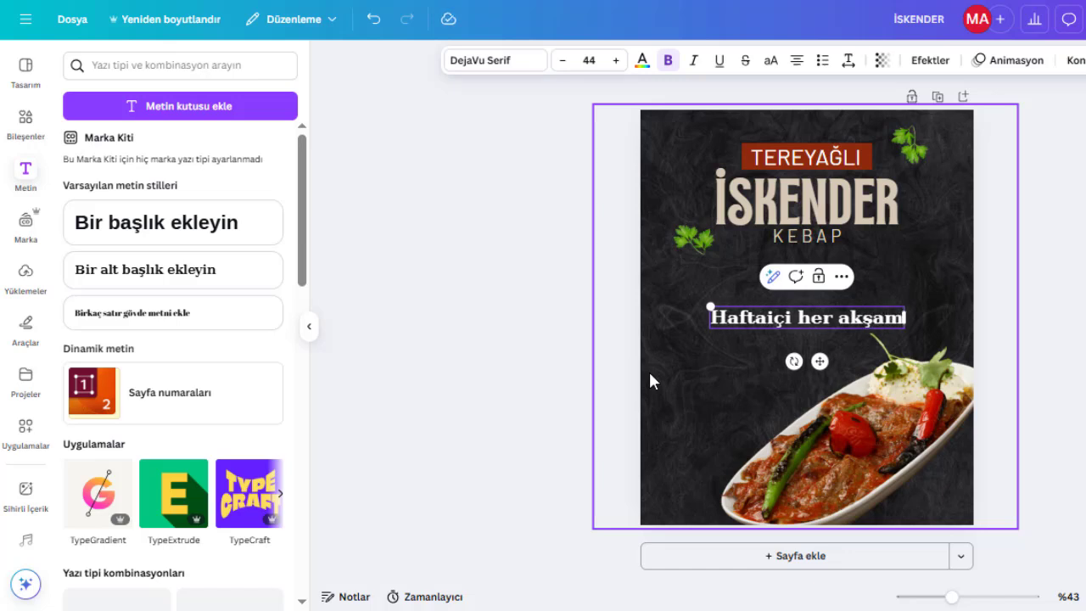
key(Return)
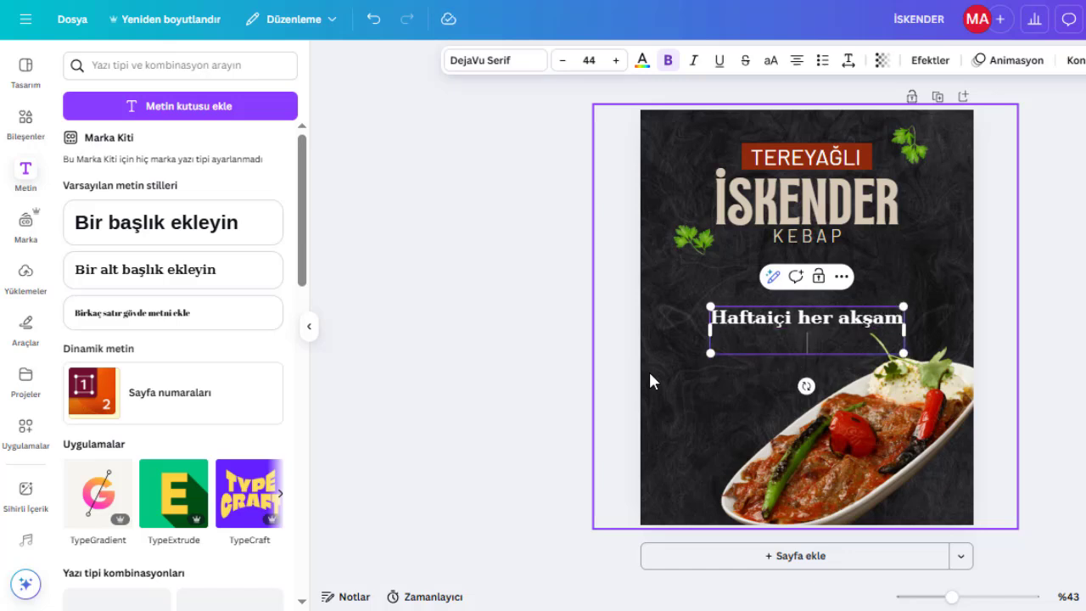
Continue the text with the line '17:00 - 21:00 saatleri arasında'.
text(17:00-)
key(BackSpace)
text(- 21:)
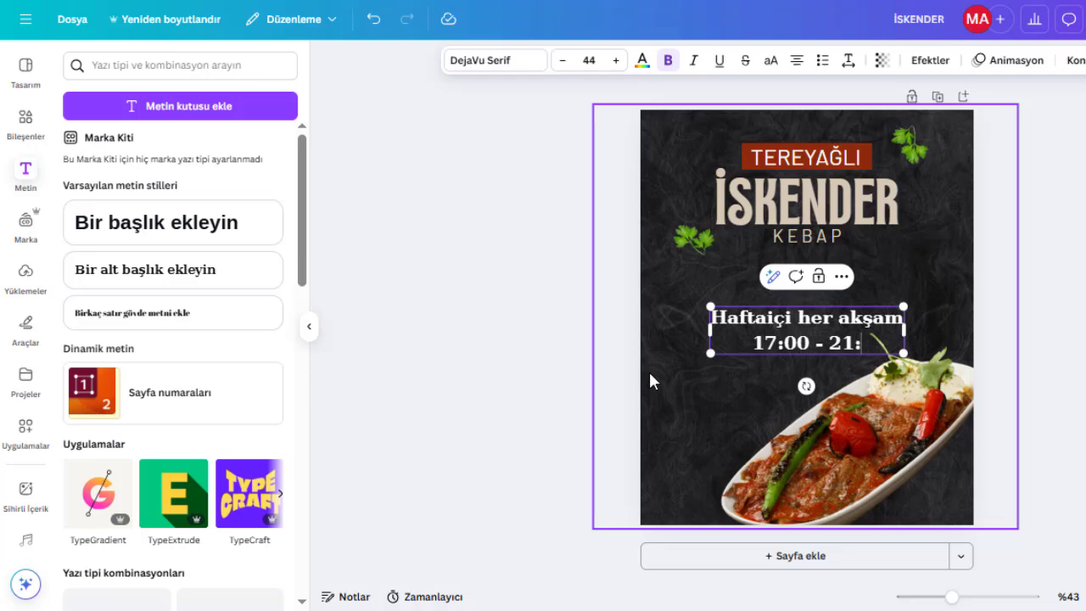
text(00 saat)
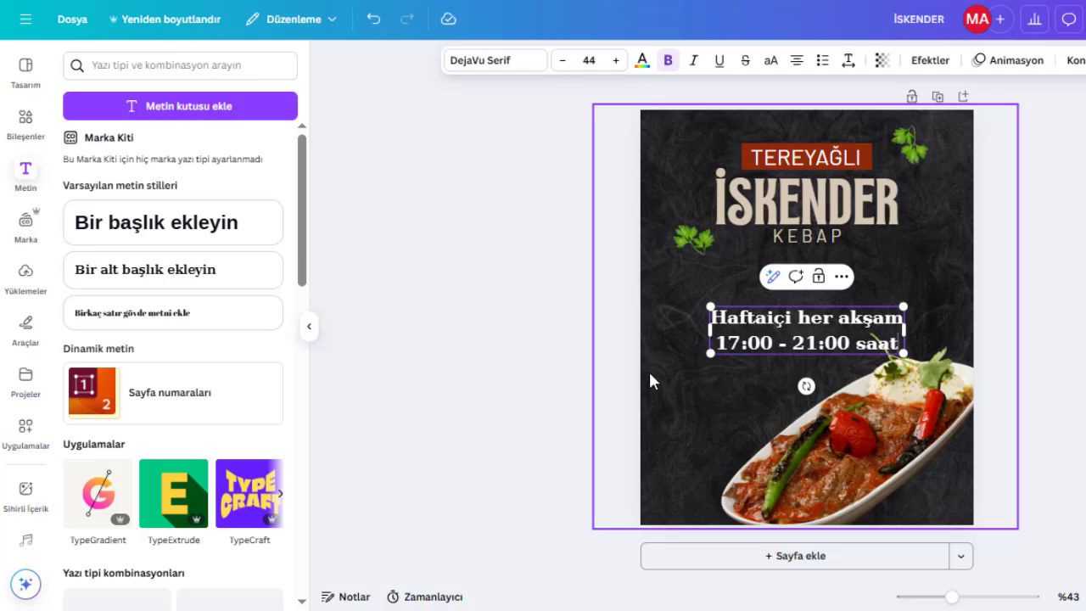
text(leri arasında)
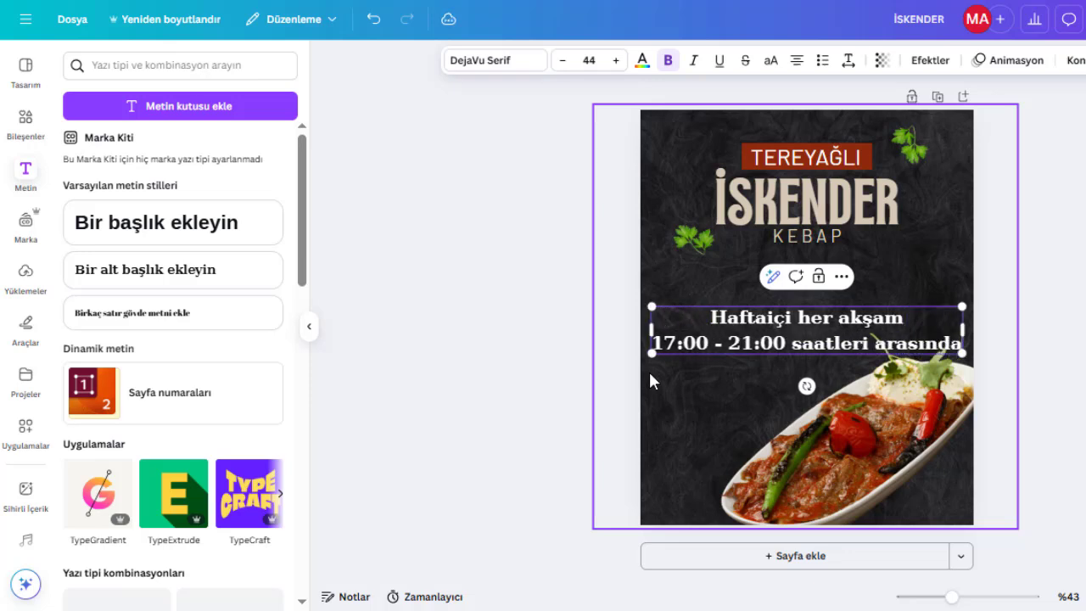
Add the lines 'İskender' and '%30 İndirimli!' to the text box.
key(BackSpace)
key(Return)
text(İskender)
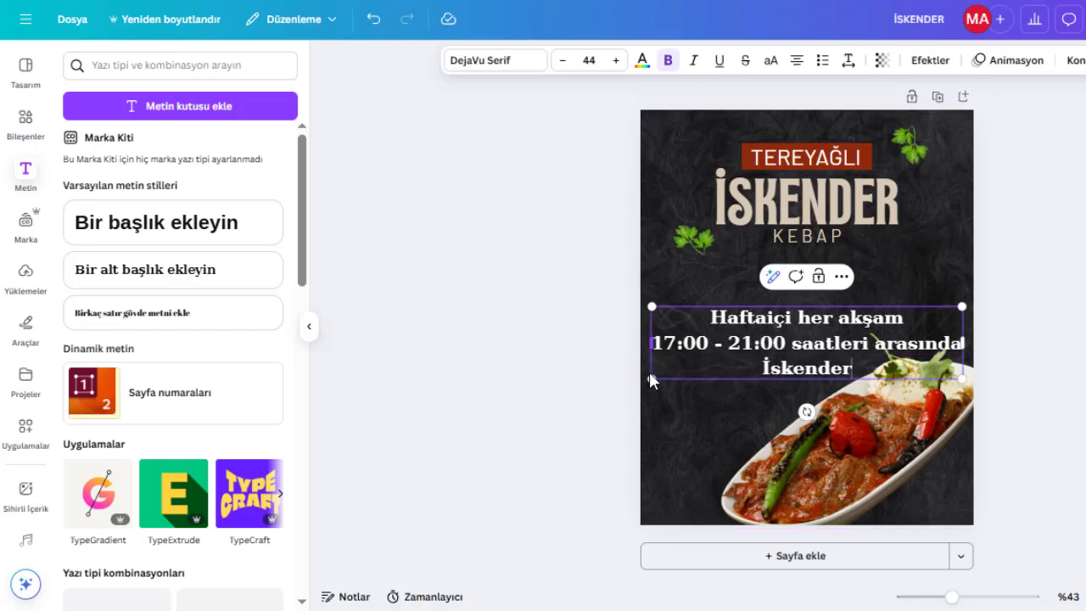
key(Return)
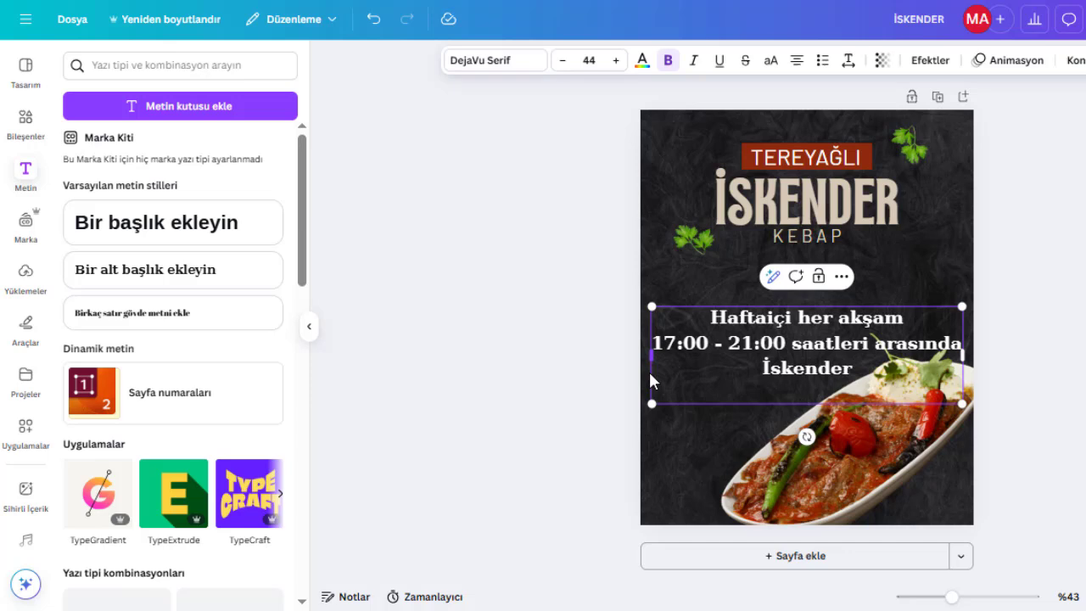
text(%30 İndirimli)
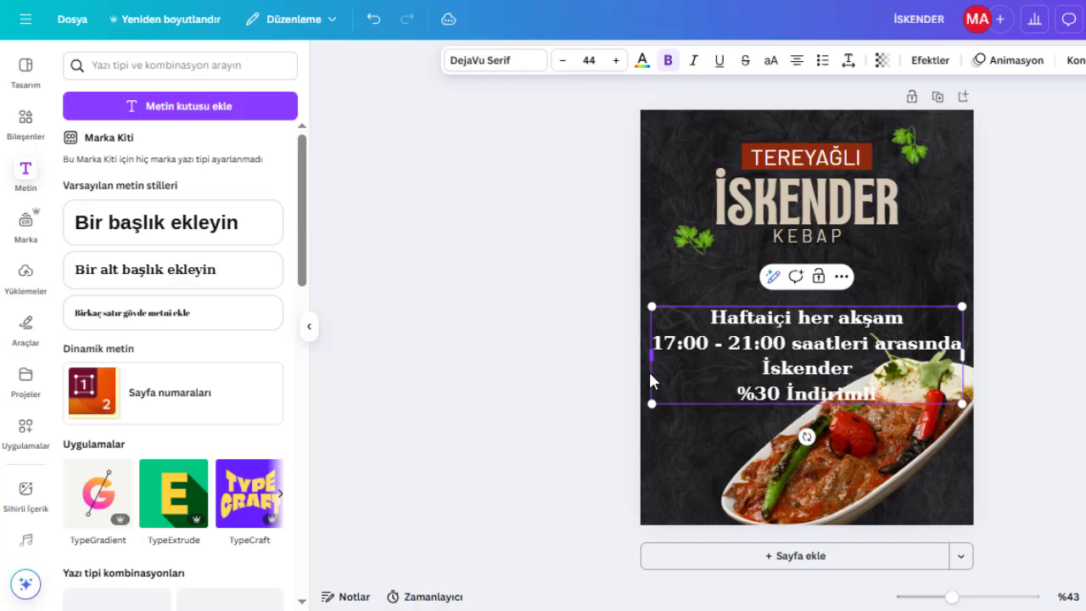
text(!)
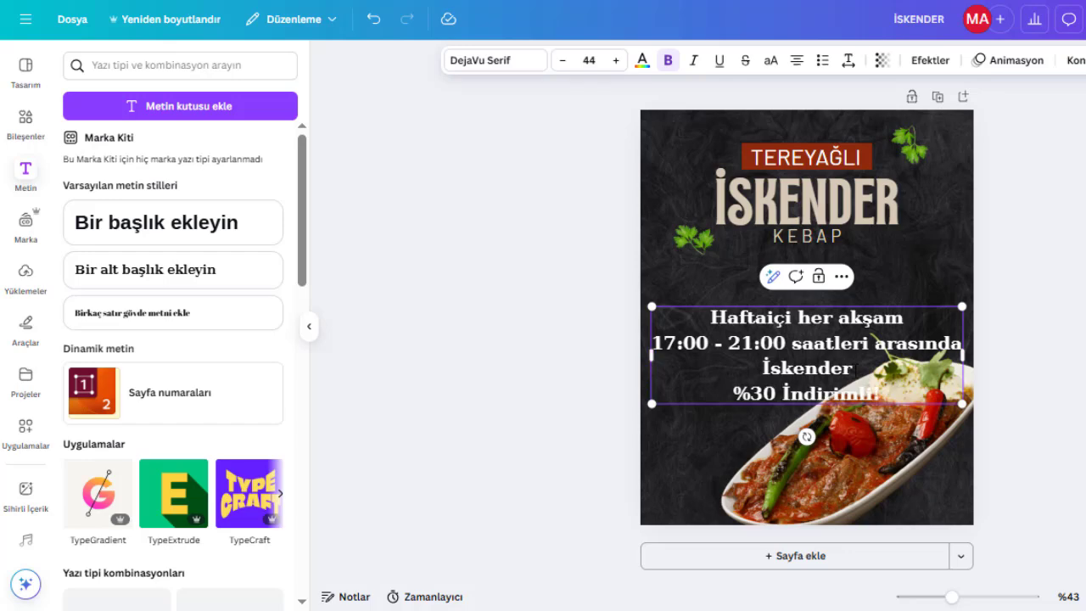
Shrink the text box to about size 25.9 and left-align all its lines.
drag(964, 401, 835, 364)
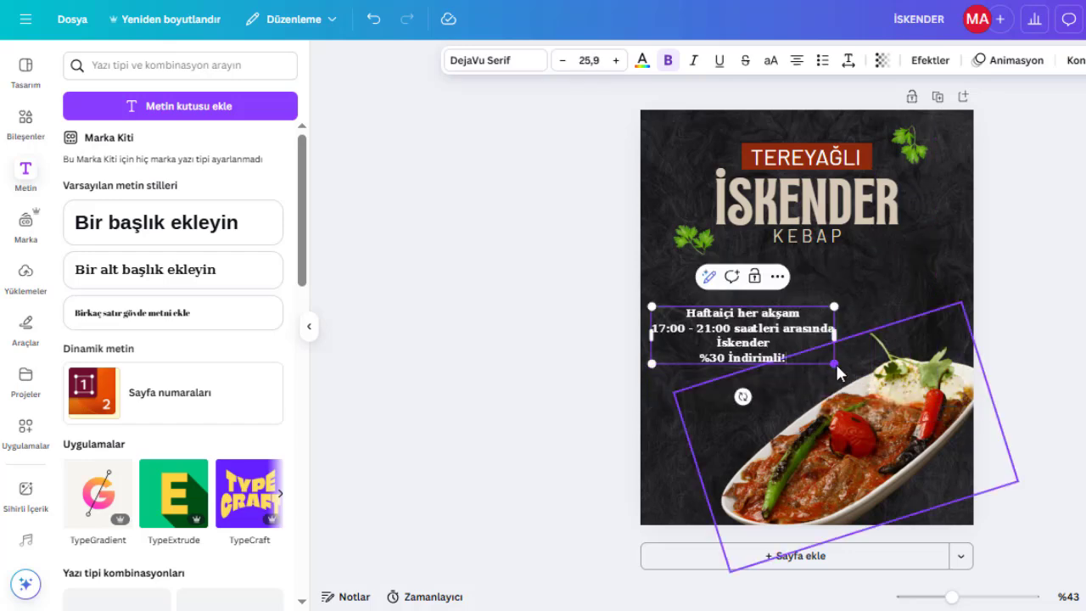
click(792, 68)
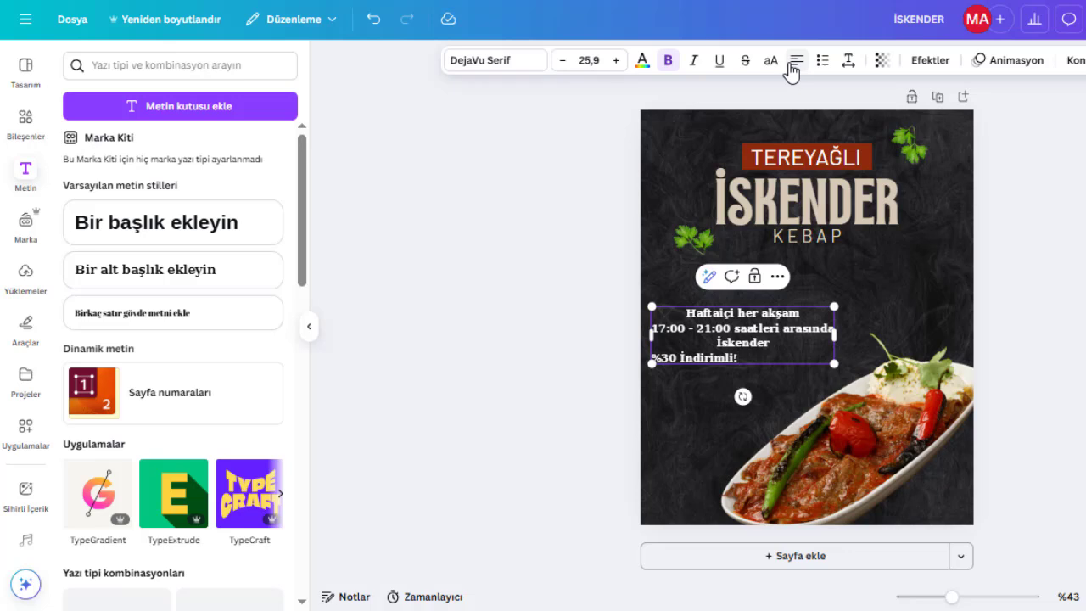
key(ctrl+a)
click(794, 62)
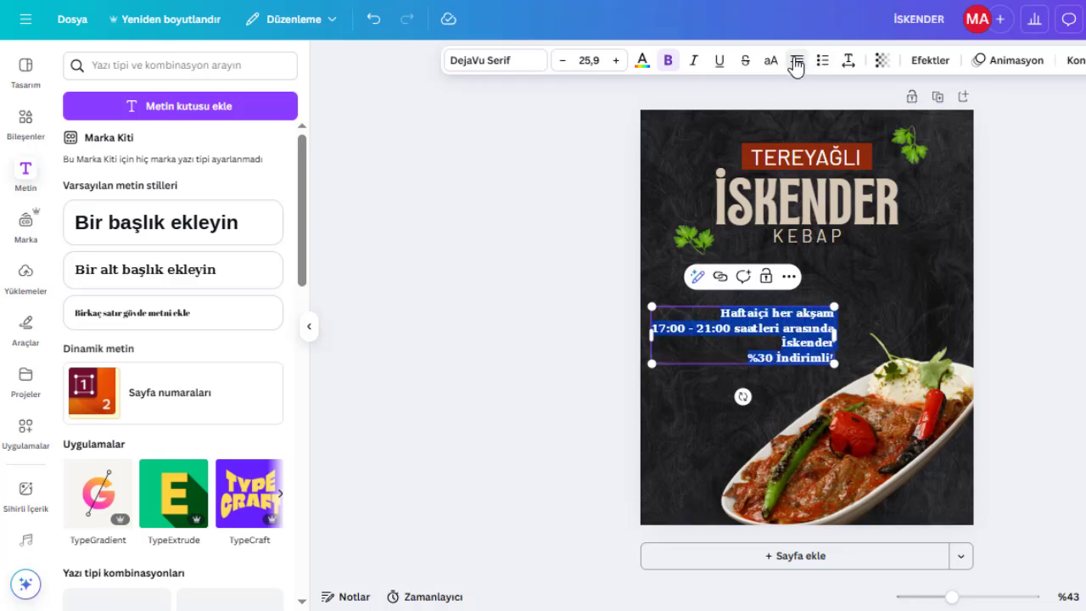
click(795, 63)
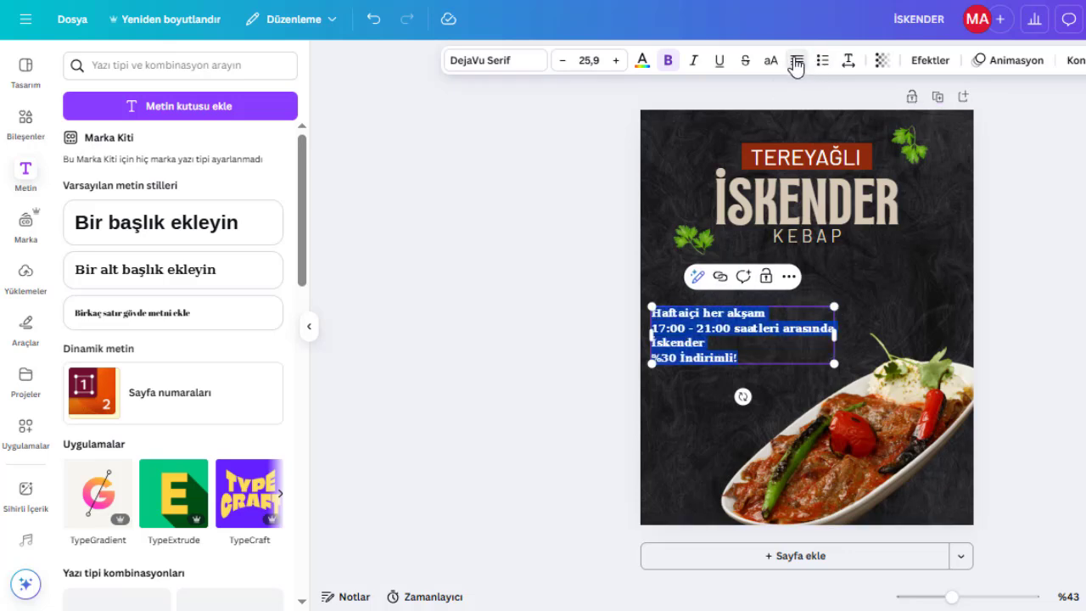
Remove the bold formatting from the text and move the text box slightly right.
click(674, 65)
drag(720, 329, 739, 334)
click(1007, 349)
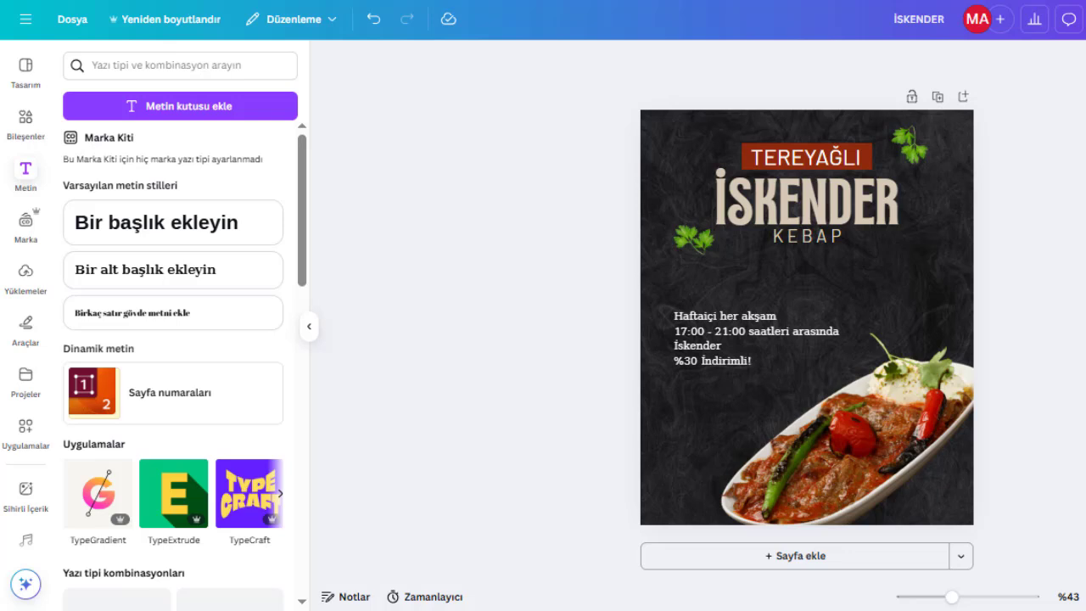
Make the '%30 İndirimli!' line bold.
click(724, 357)
triple_click(723, 357)
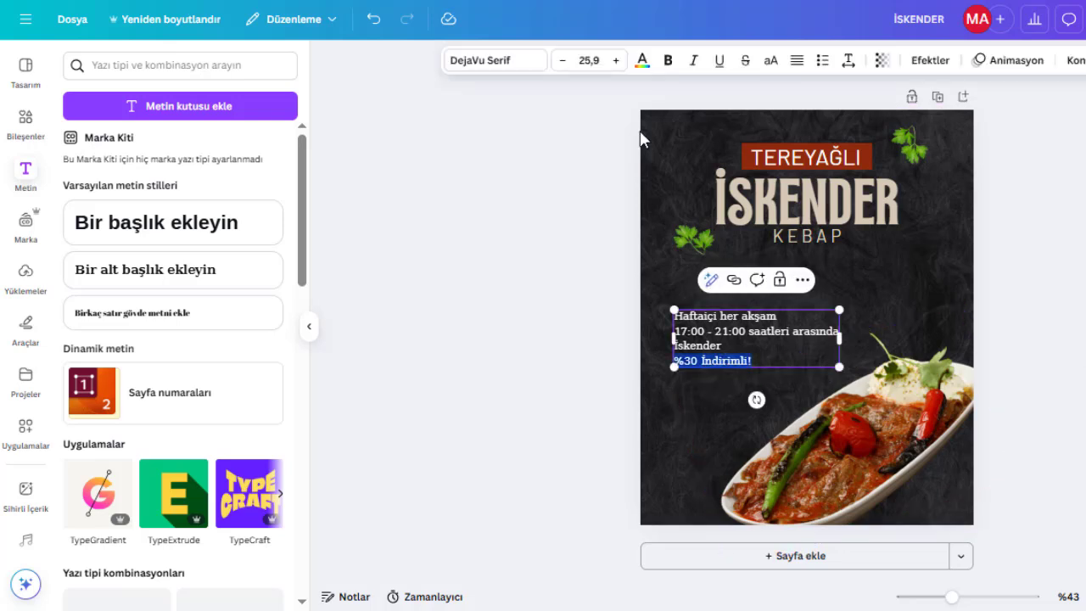
click(667, 60)
click(739, 107)
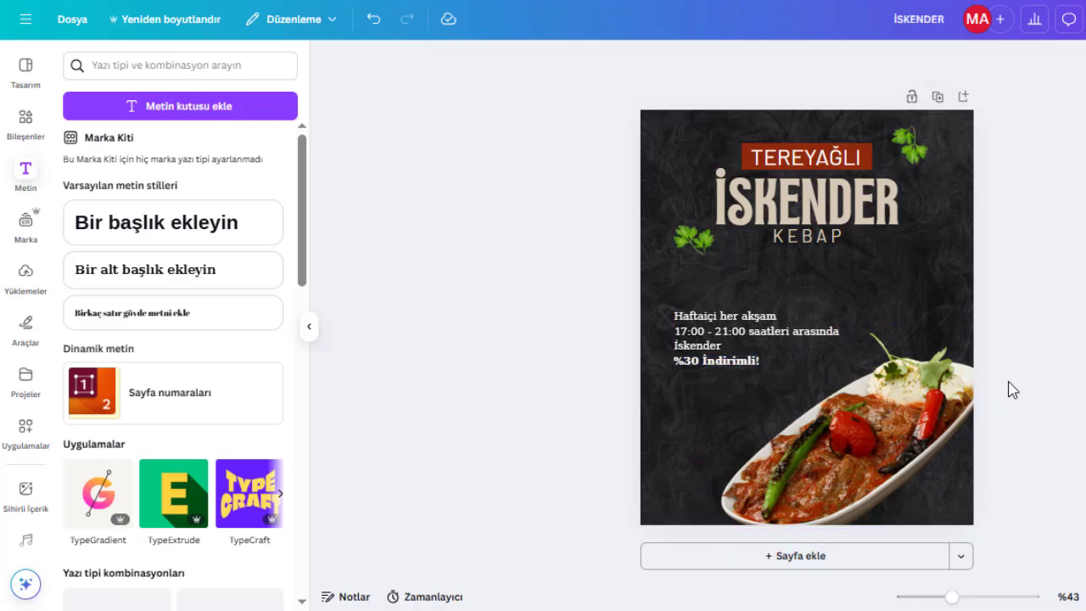
Enlarge the text box to about size 28.3.
click(798, 365)
drag(839, 367, 858, 378)
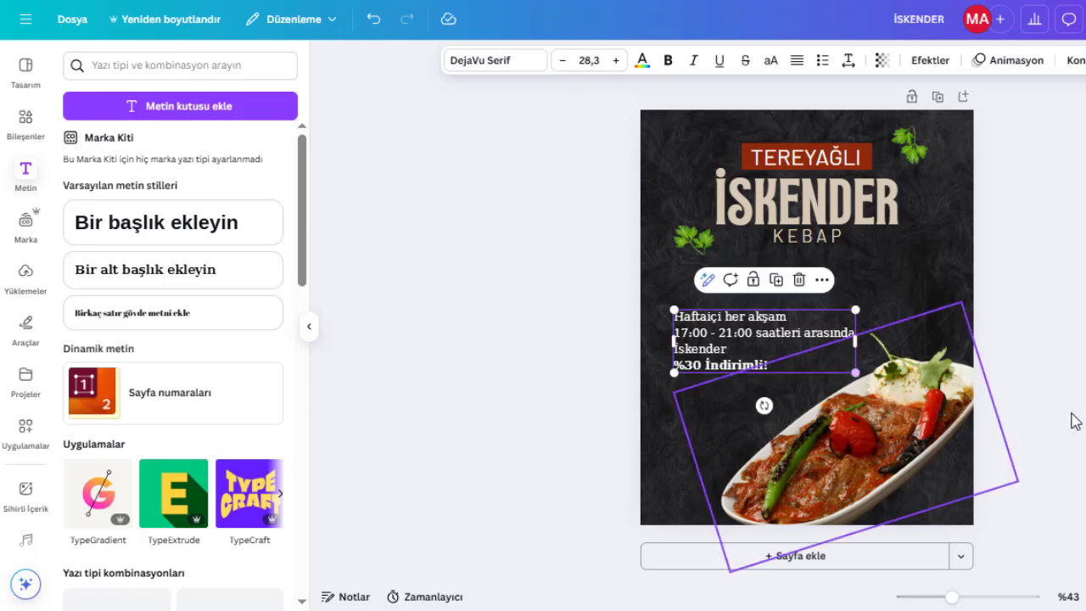
click(1074, 419)
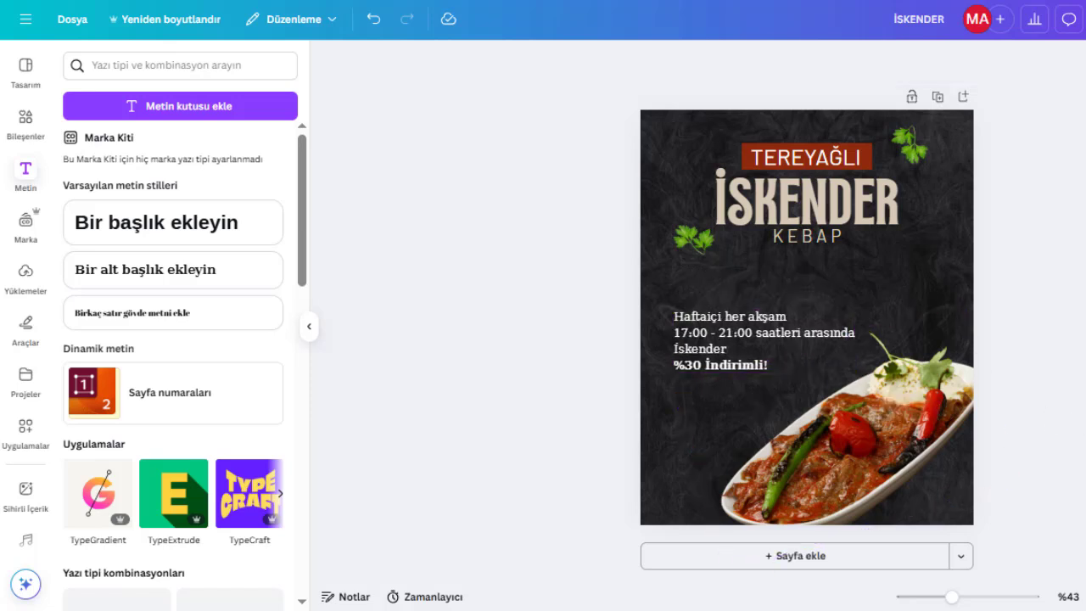
Nudge the text box slightly upward.
click(776, 342)
drag(776, 342, 777, 337)
click(1072, 407)
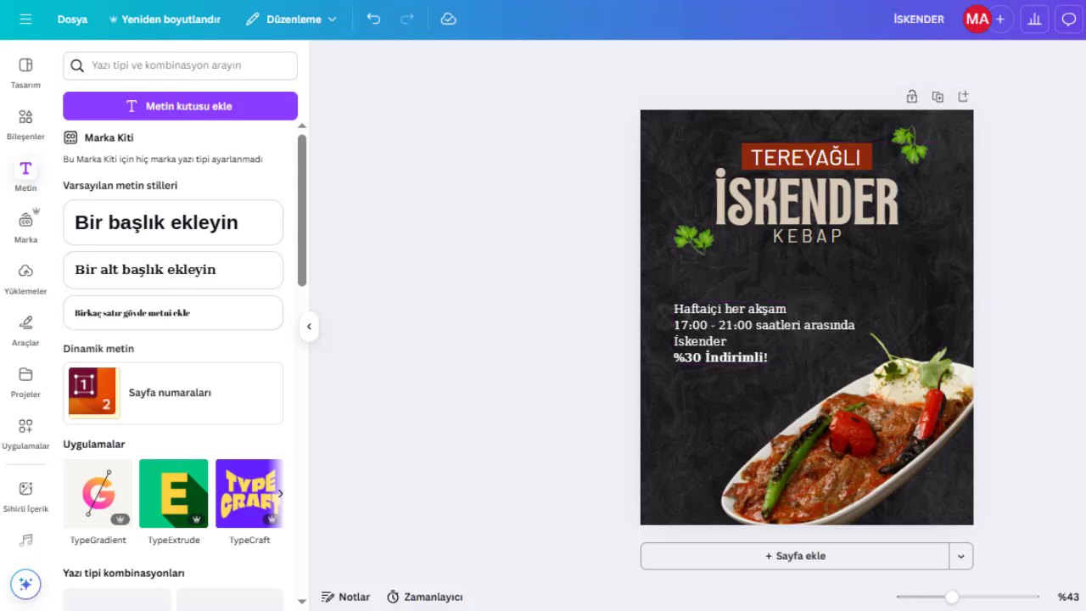
Search the elements library for 'buhar'.
click(24, 116)
click(240, 66)
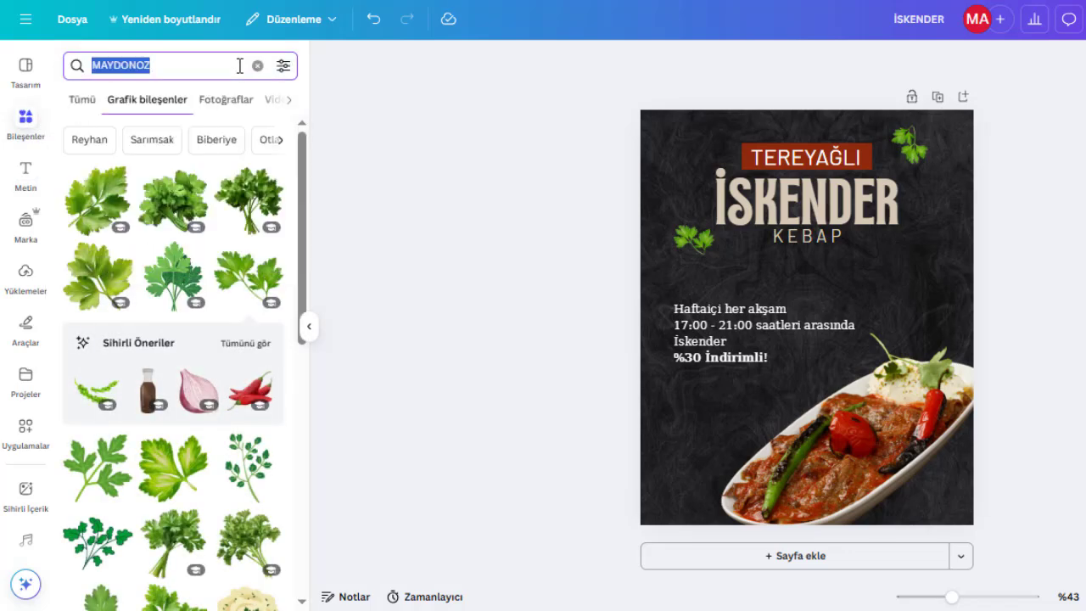
text(buhar)
key(Return)
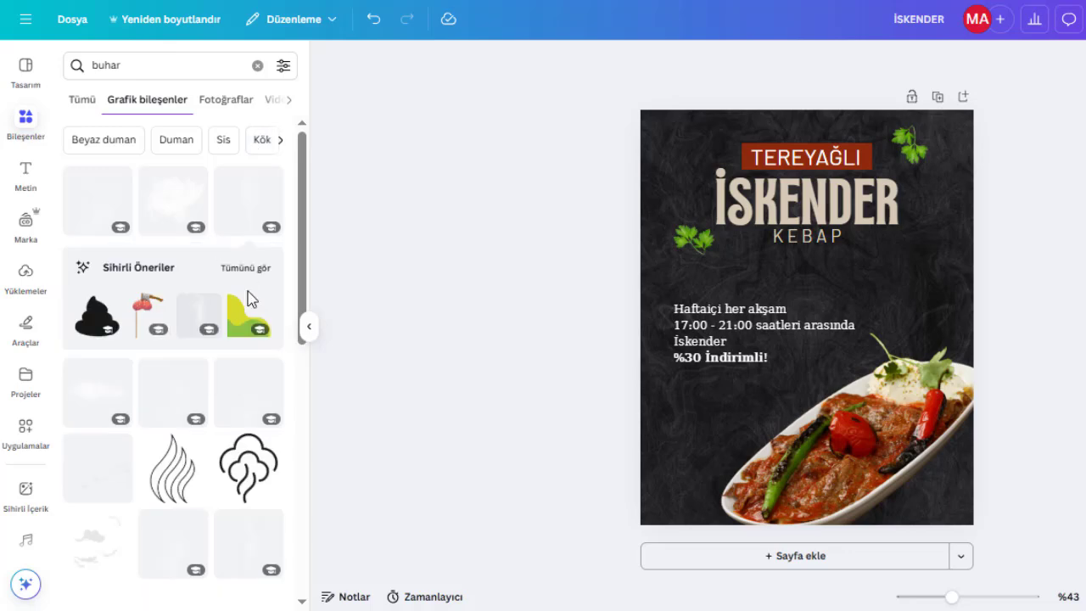
Add a steam graphic, shrink it and place it rising above the meat on the plate.
click(261, 384)
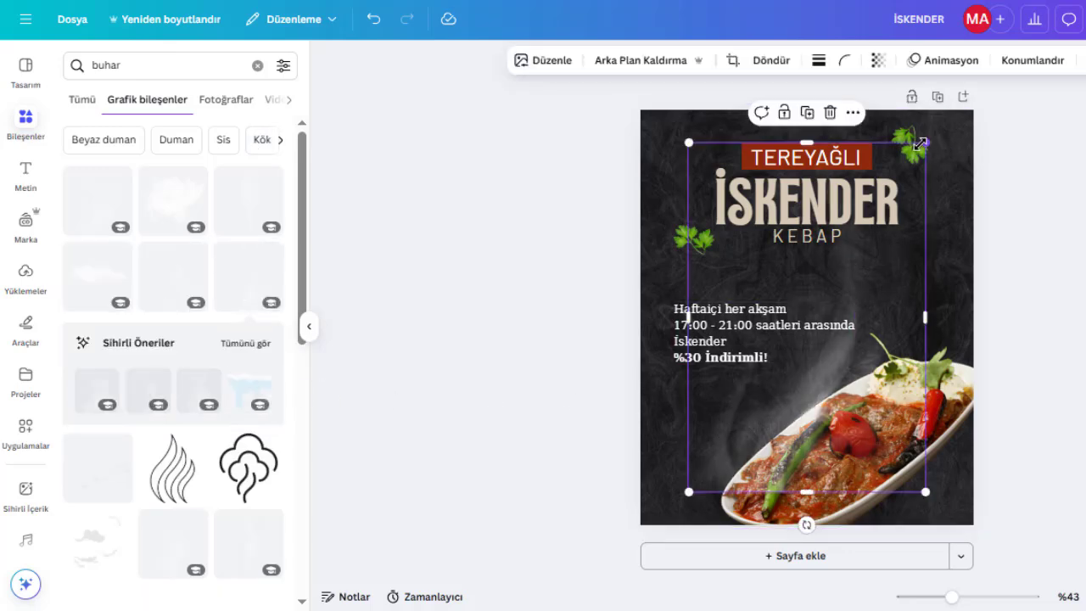
drag(923, 162, 792, 371)
drag(746, 433, 843, 391)
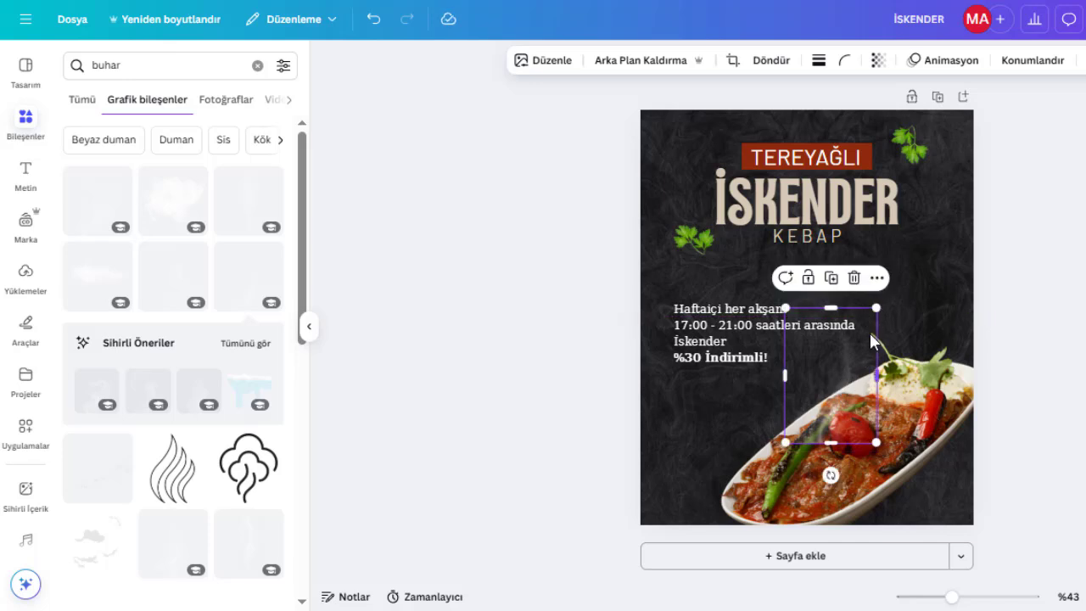
drag(865, 375, 890, 347)
click(1077, 366)
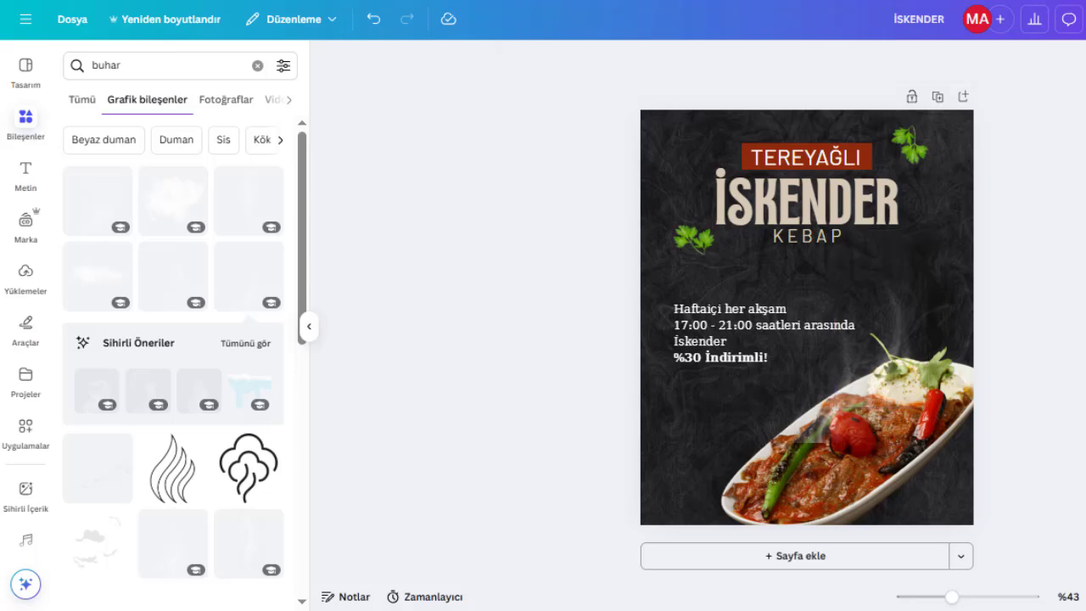
Send the steam graphic above the plate one layer backward.
click(820, 419)
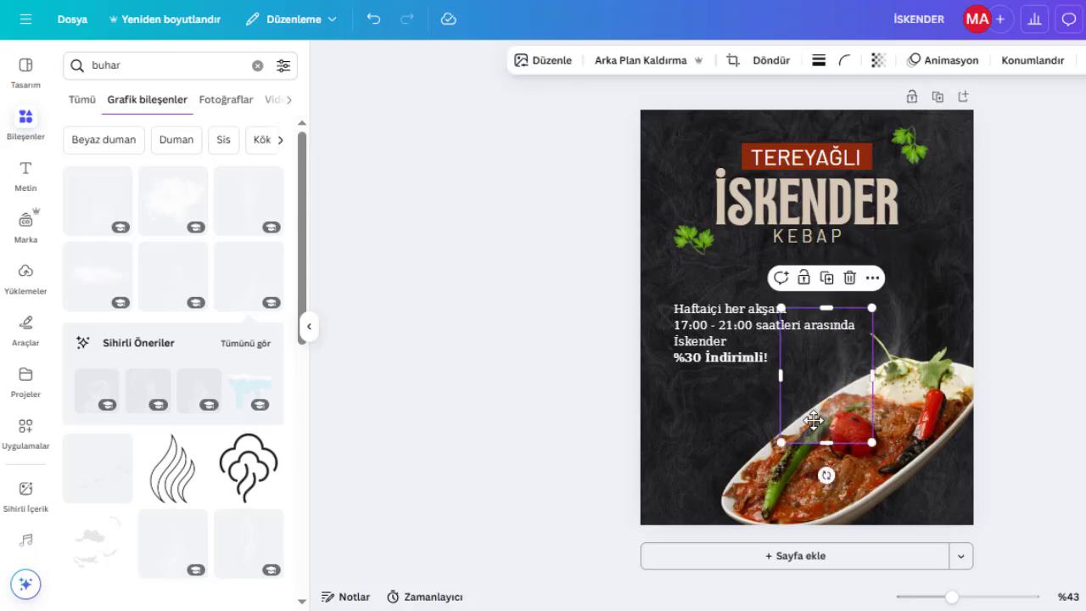
click(1009, 64)
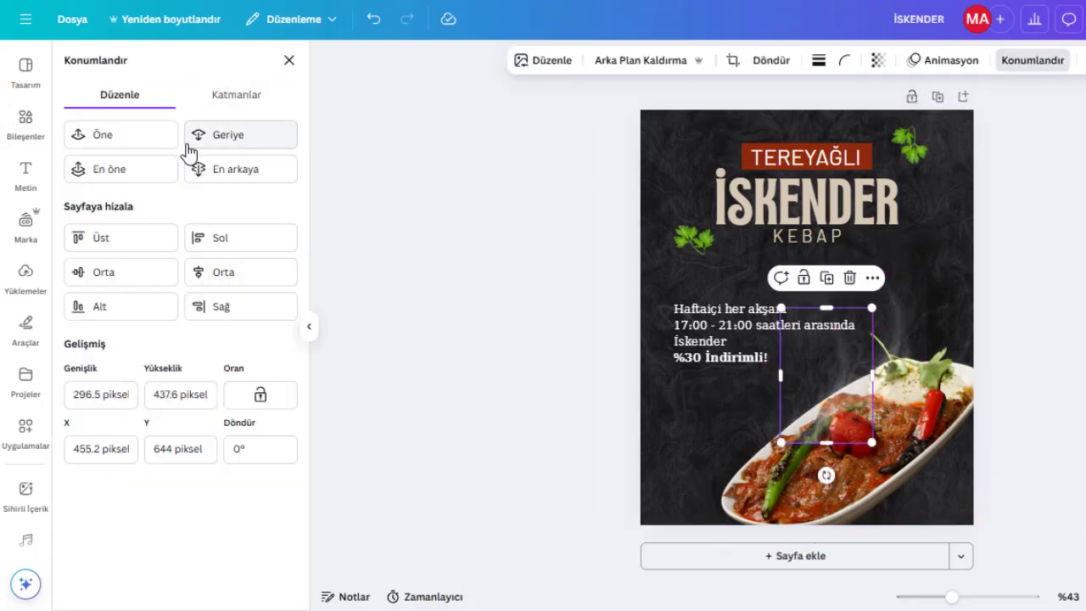
click(897, 355)
click(188, 137)
click(288, 61)
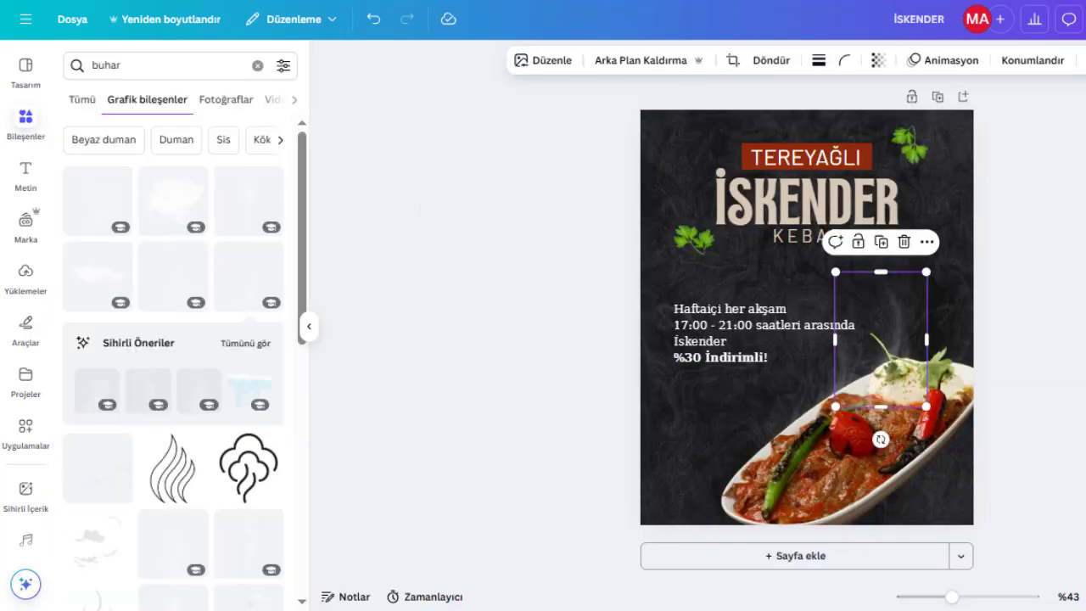
Apply the Taze filter to the plate photo.
click(419, 208)
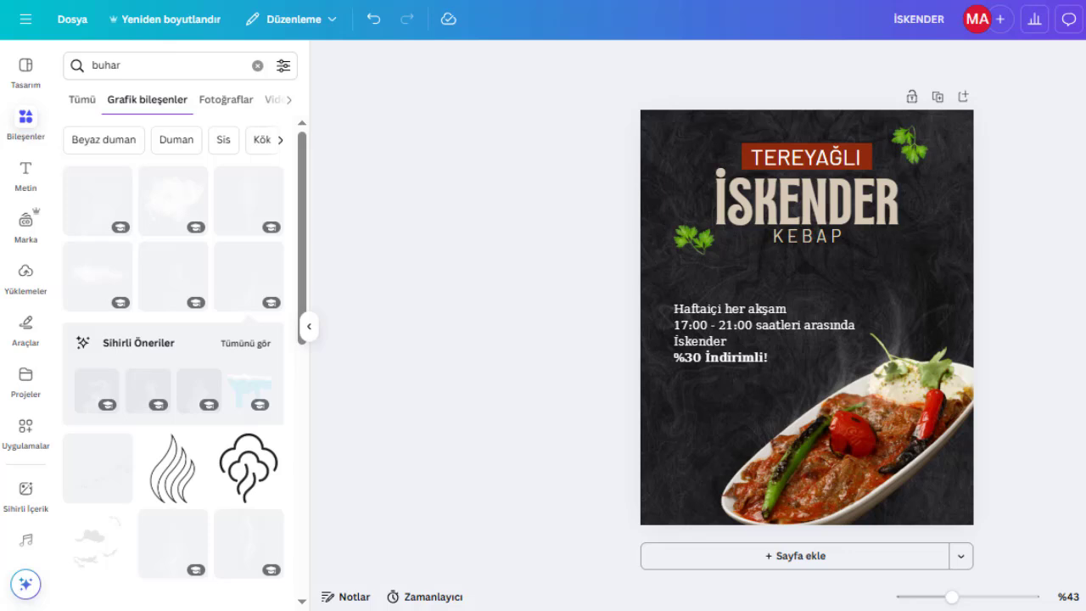
click(841, 492)
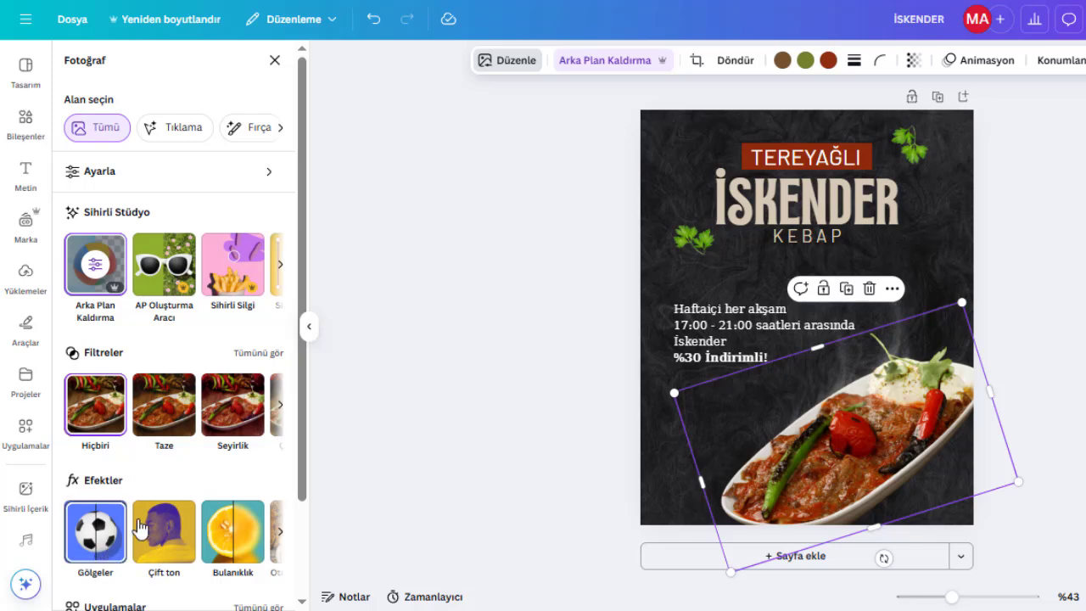
click(167, 424)
click(1031, 361)
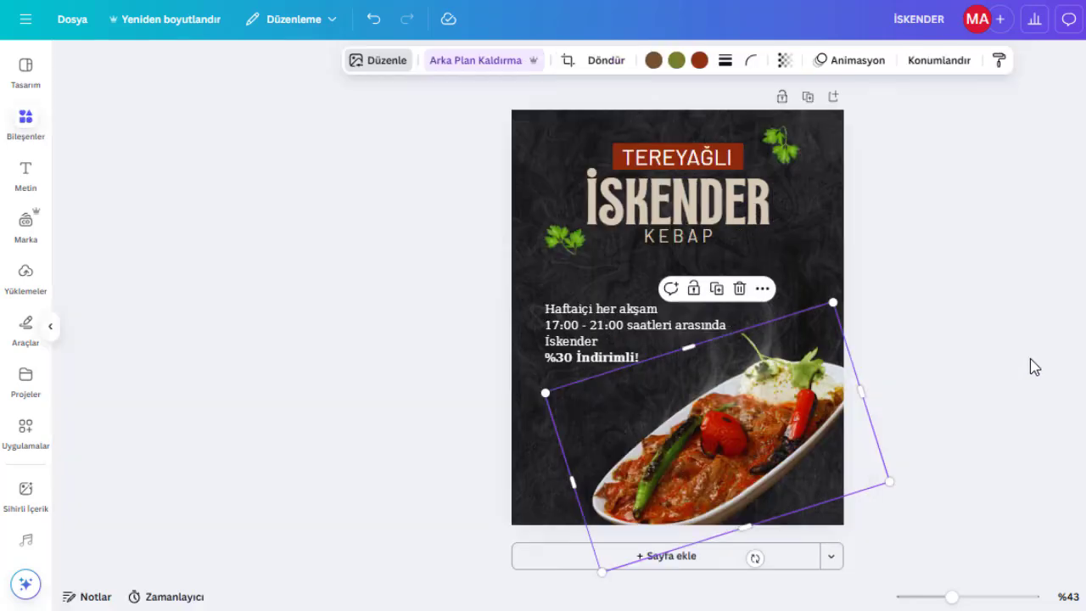
Set the TEREYAĞLI heading's letter spacing to 107 and widen its text box to fit.
click(829, 164)
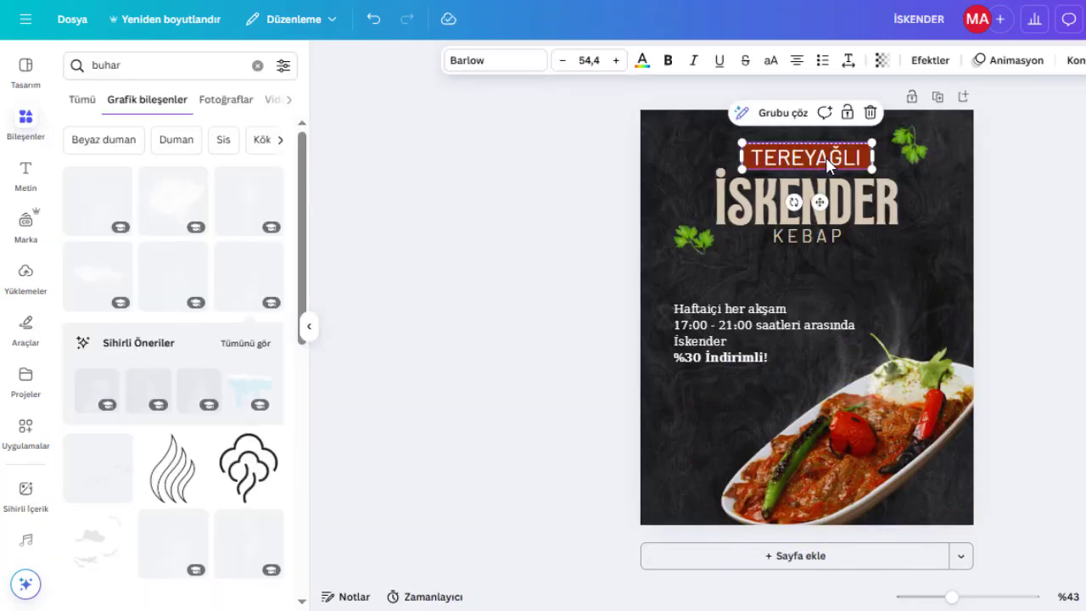
click(847, 60)
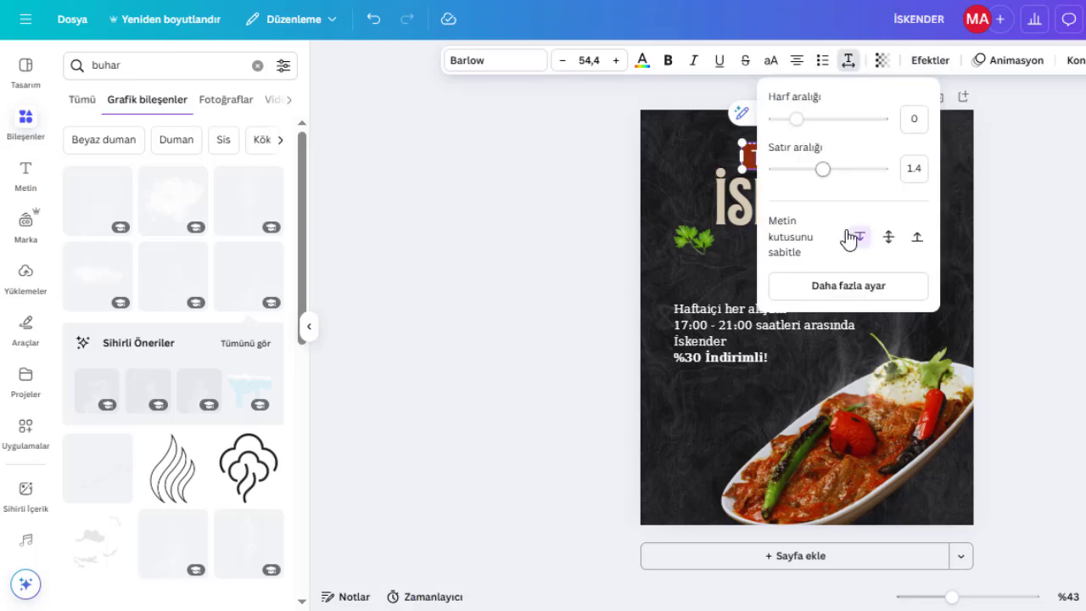
drag(797, 119, 810, 126)
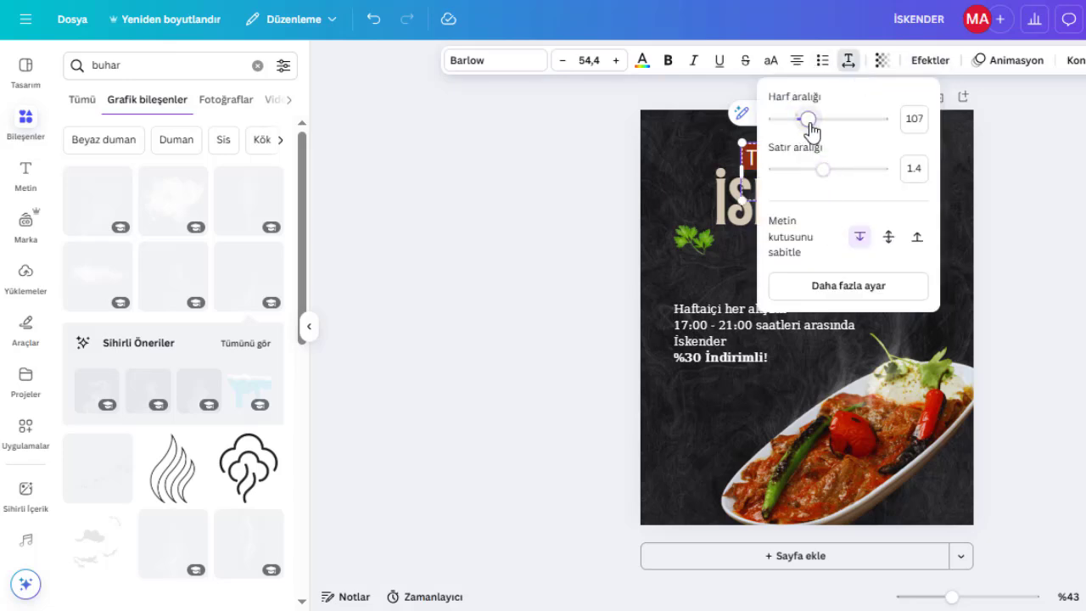
click(848, 60)
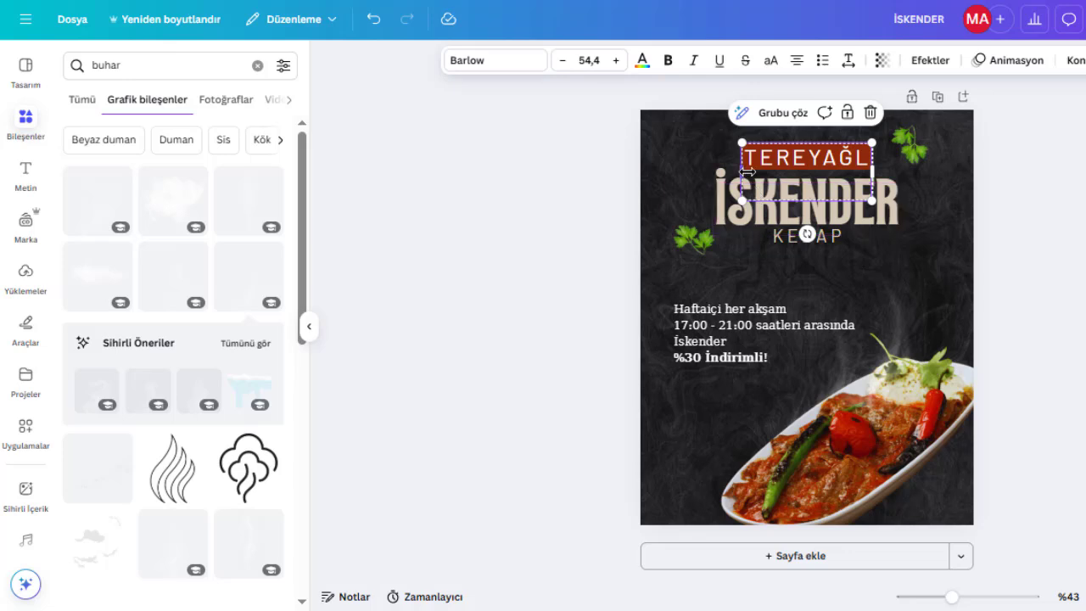
drag(741, 171, 787, 175)
click(1081, 247)
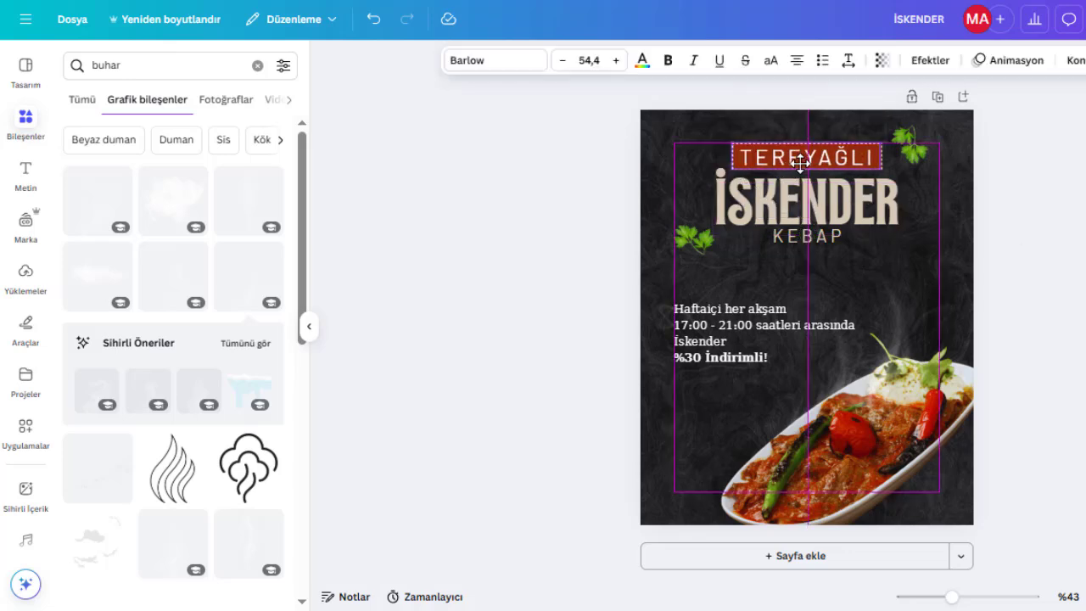
Nudge the top-right parsley sprig slightly into a better position.
click(1071, 263)
click(911, 148)
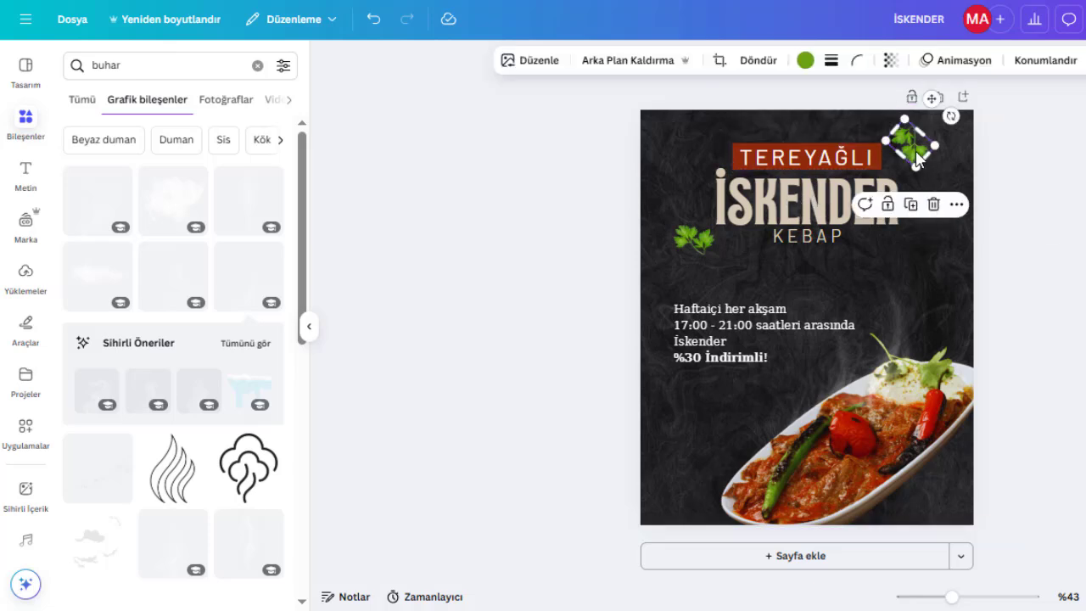
drag(918, 153, 922, 154)
click(1077, 208)
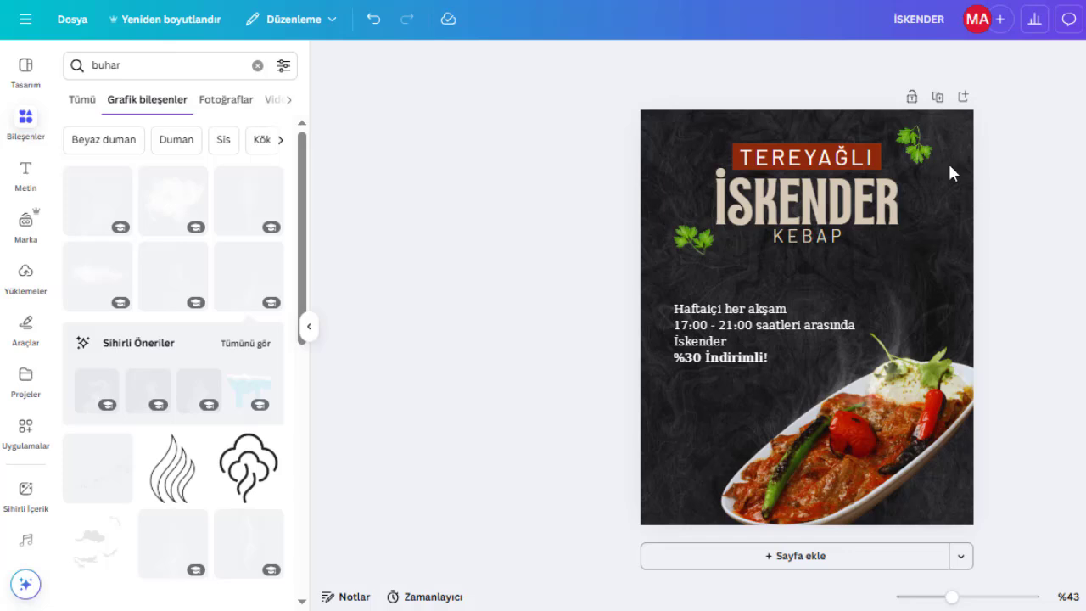
click(911, 144)
drag(910, 142, 907, 140)
click(1076, 195)
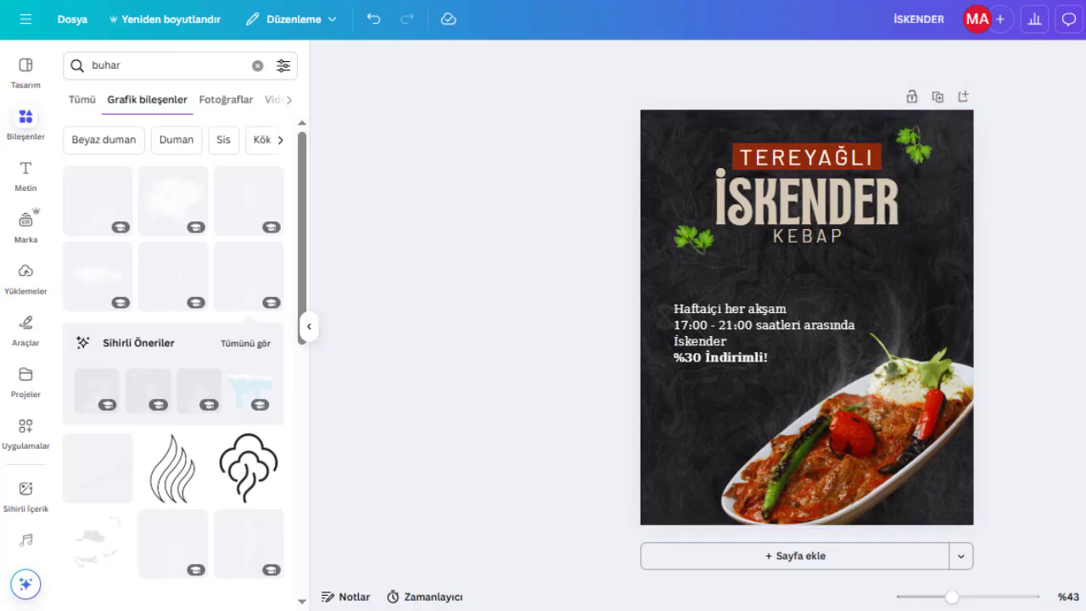